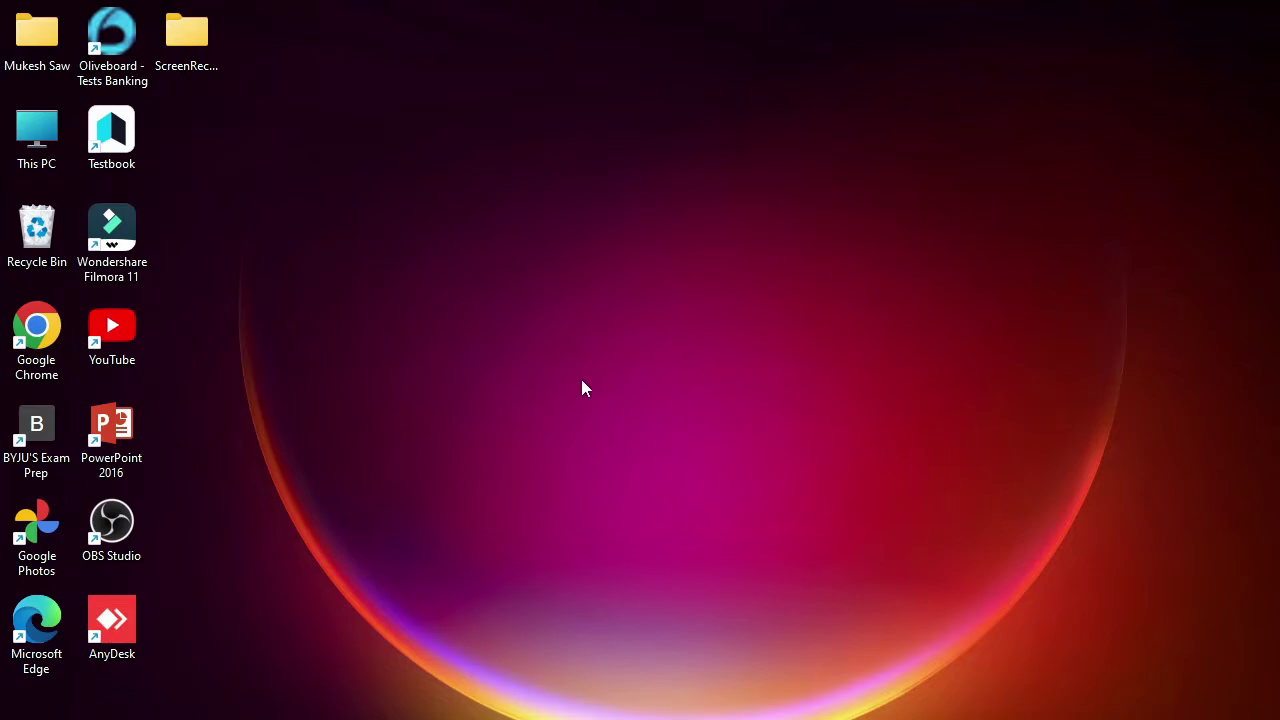
# - Launch Microsoft Edge from its desktop shortcut
pyautogui.doubleClick(43, 640)
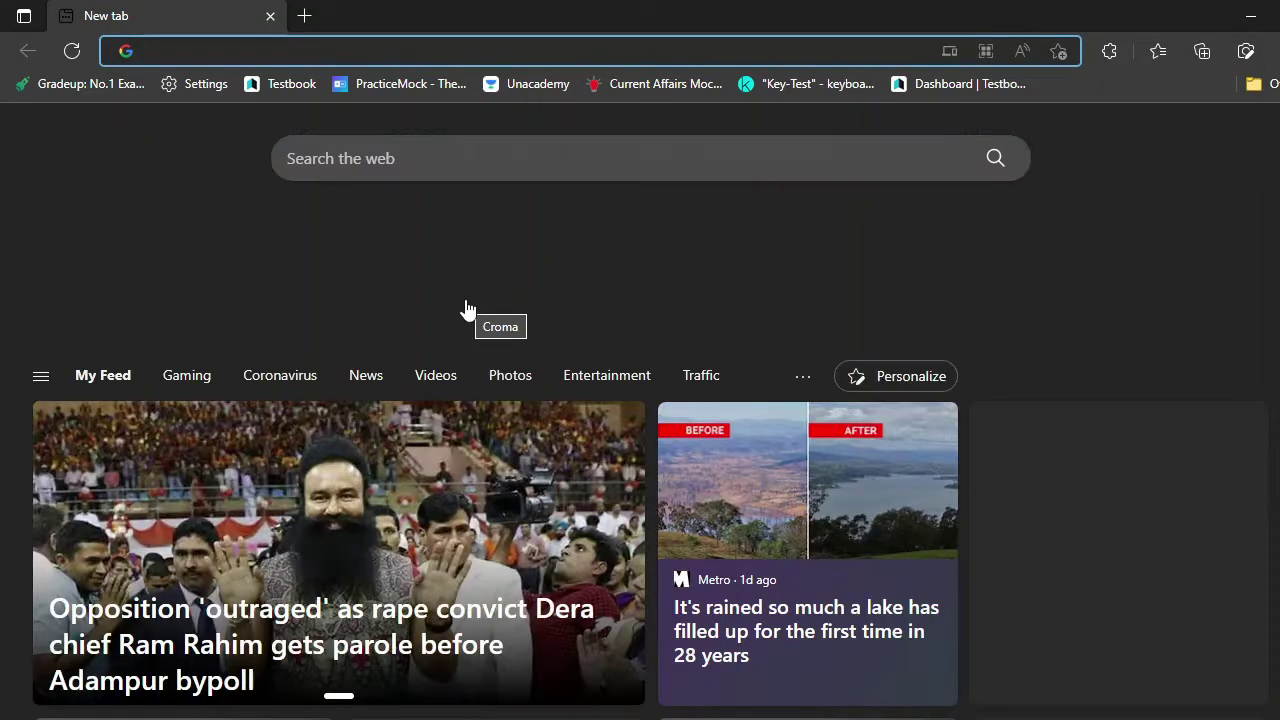
# - Search the web for 'sbi' and open the State Bank of India website
pyautogui.write('sbi')
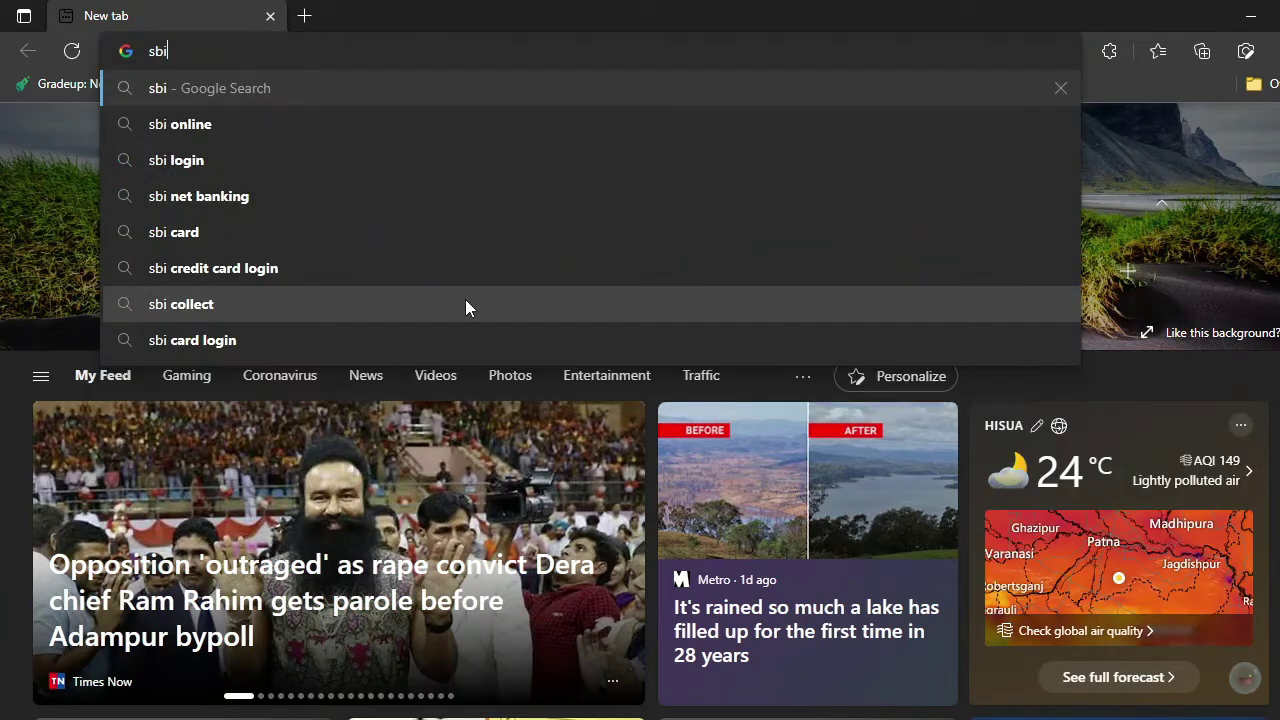
pyautogui.press('Return')
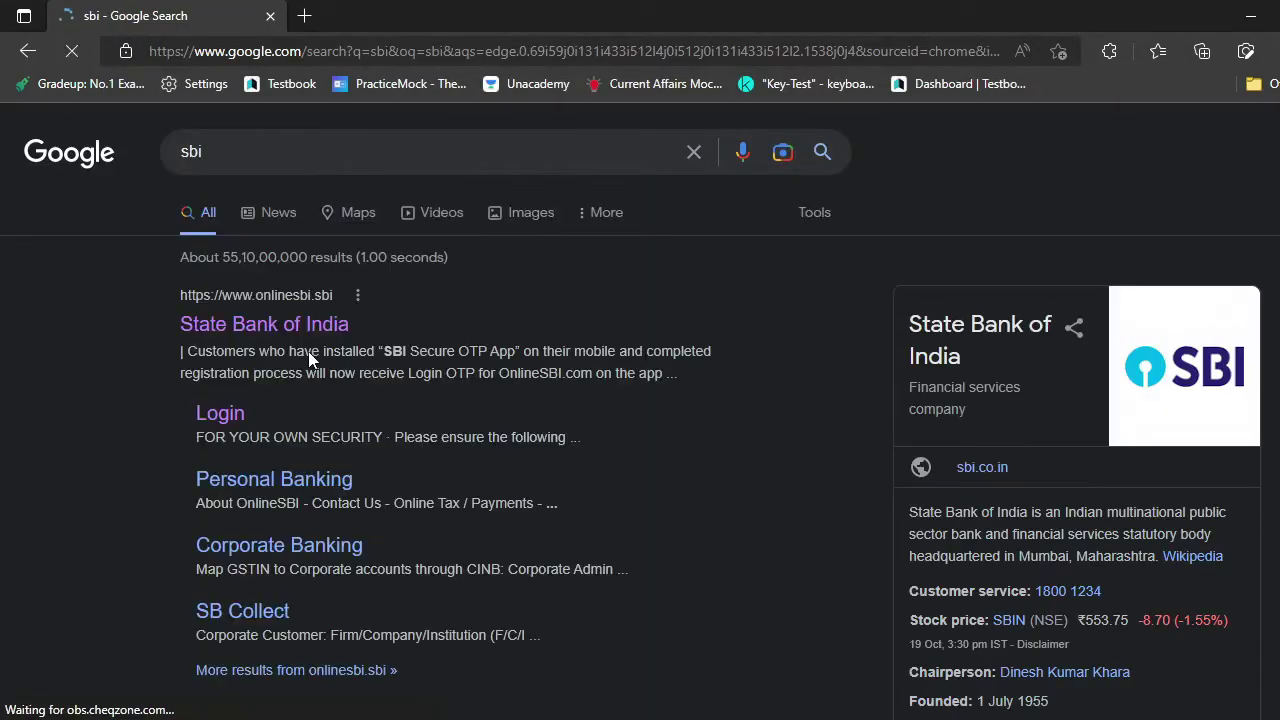
pyautogui.click(237, 335)
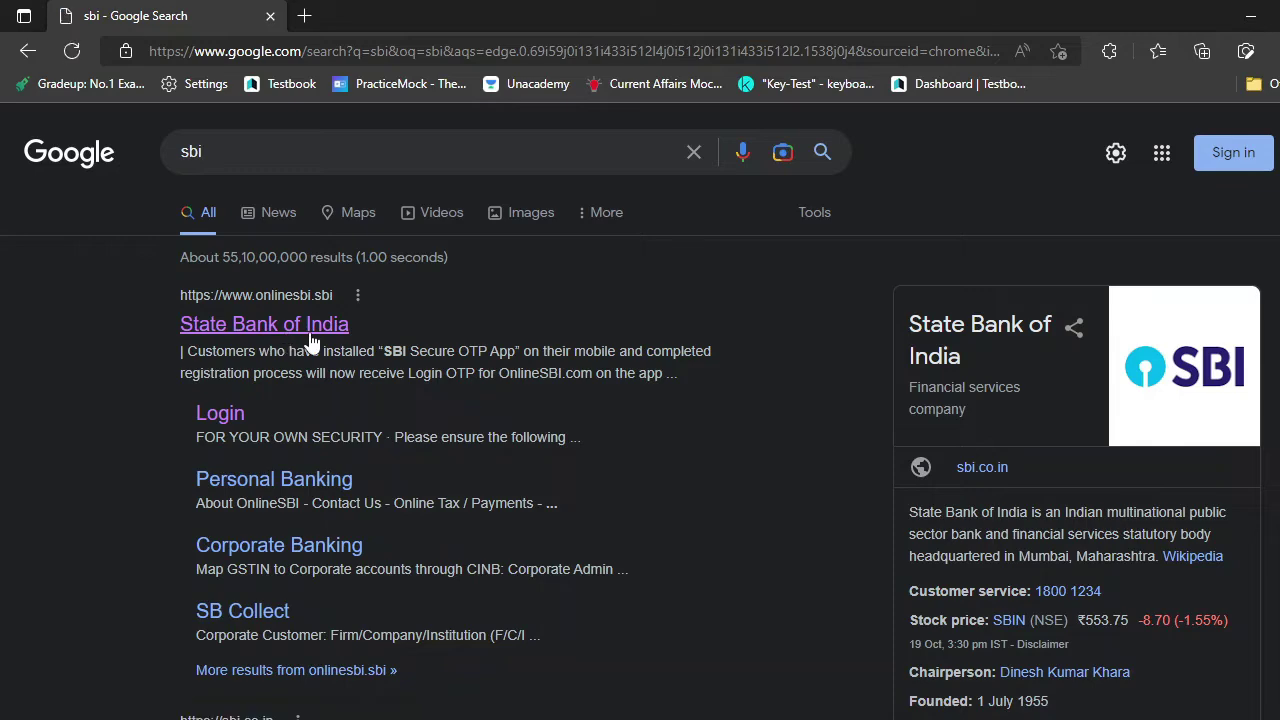
pyautogui.click(281, 300)
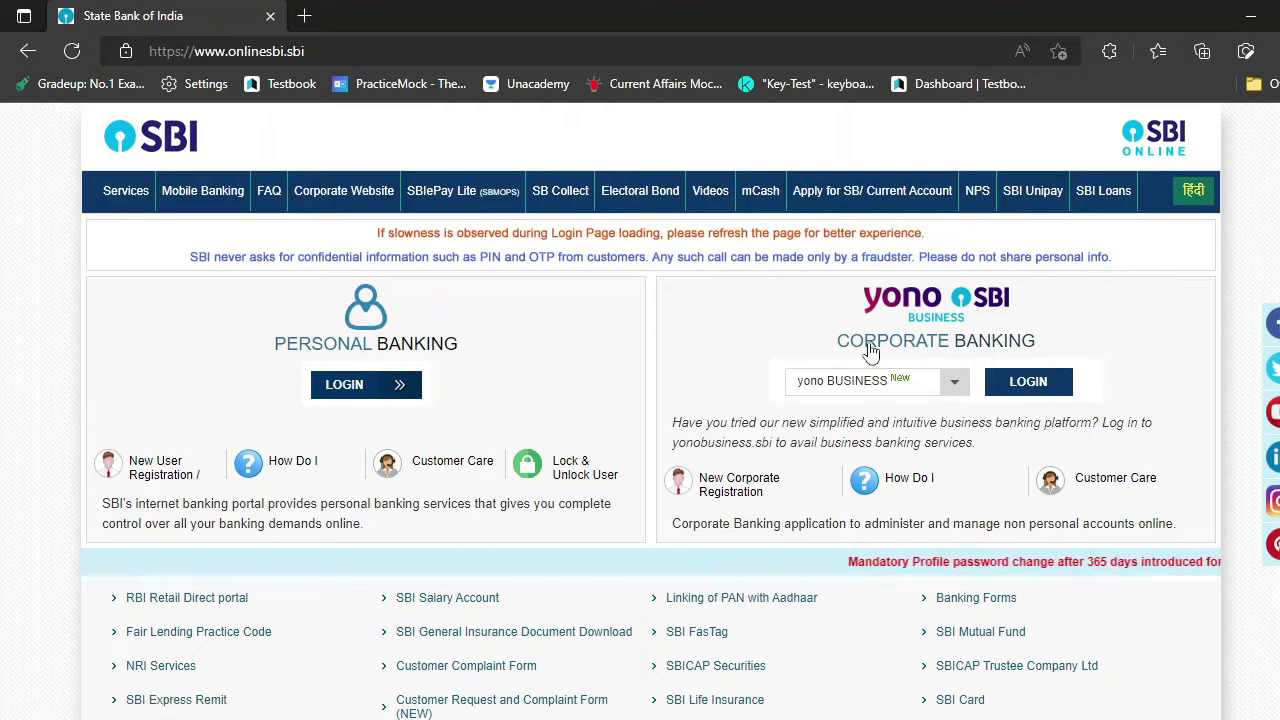
# - Go to Personal Banking LOGIN and continue to the login form
pyautogui.click(371, 389)
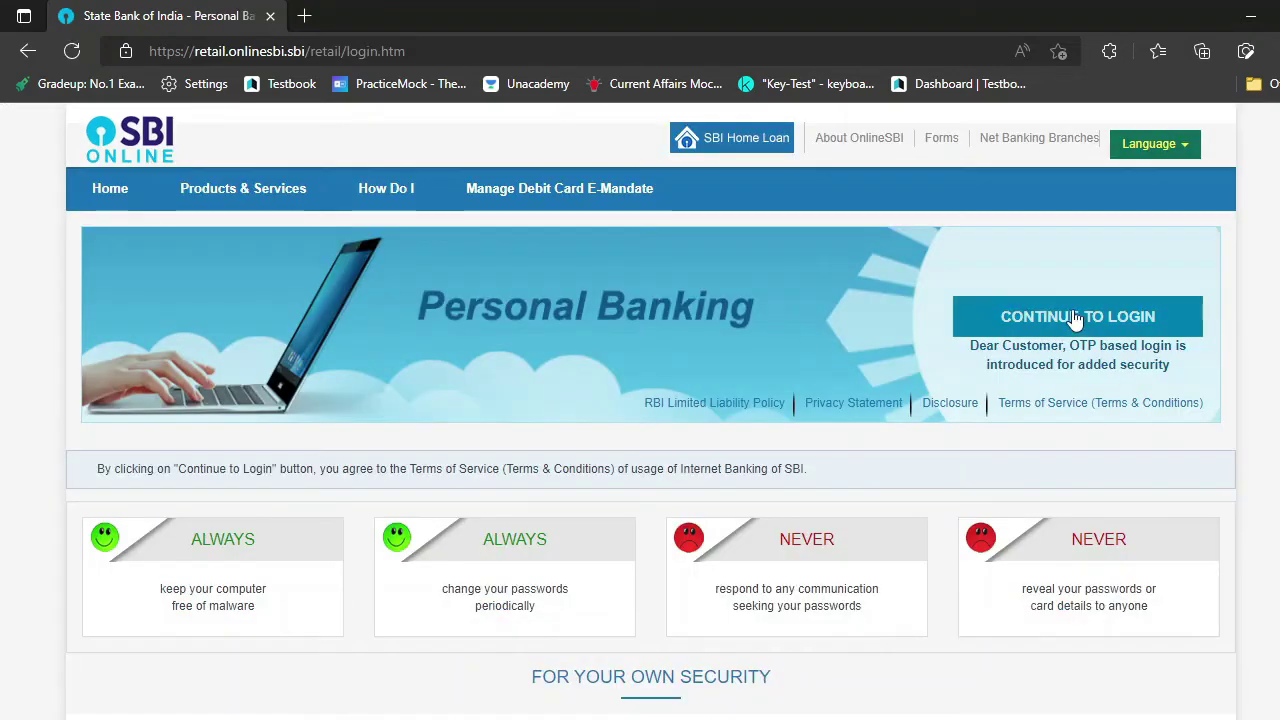
pyautogui.click(1071, 311)
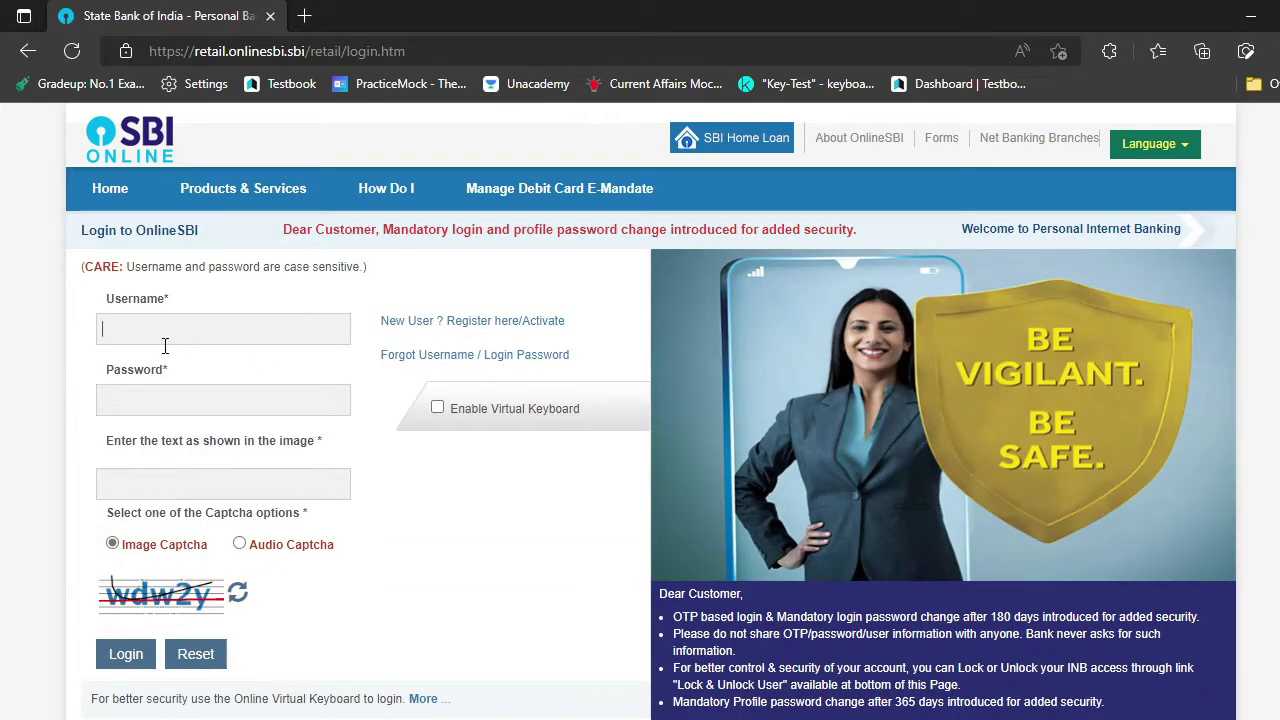
pyautogui.click(172, 336)
# - Choose Forgot My Login Password and maximize the recovery window
pyautogui.click(502, 366)
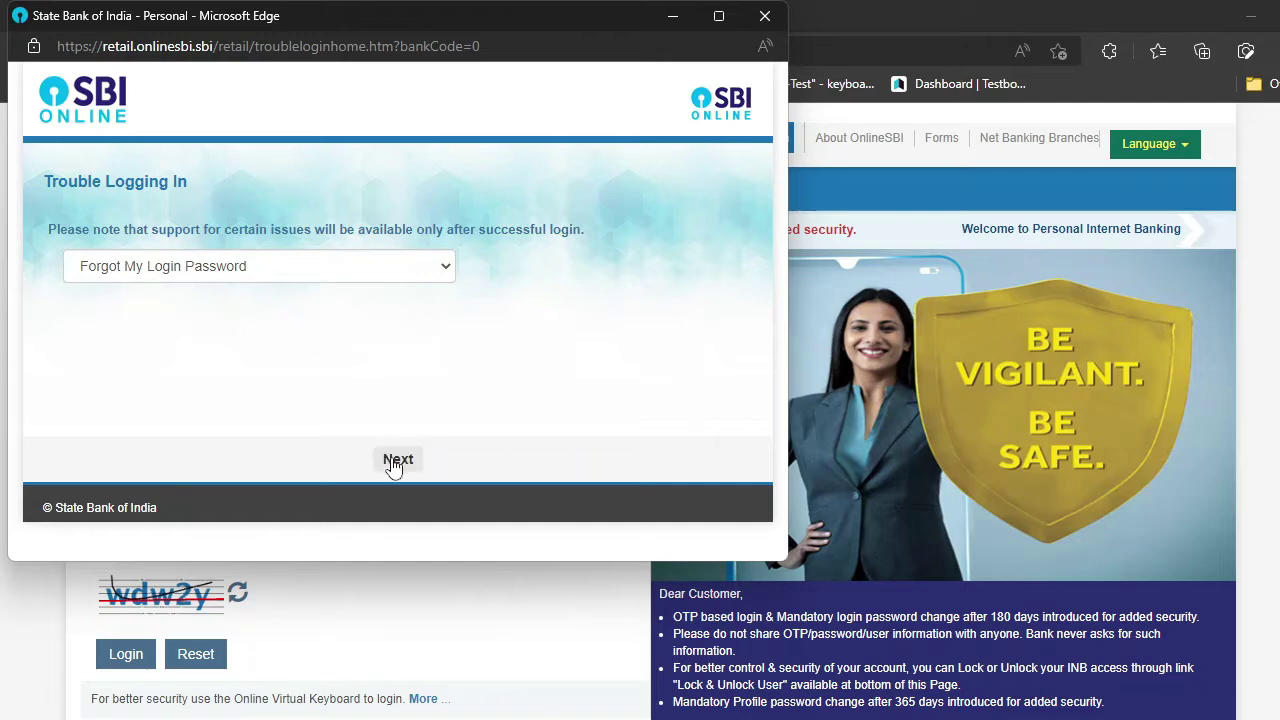
pyautogui.click(396, 463)
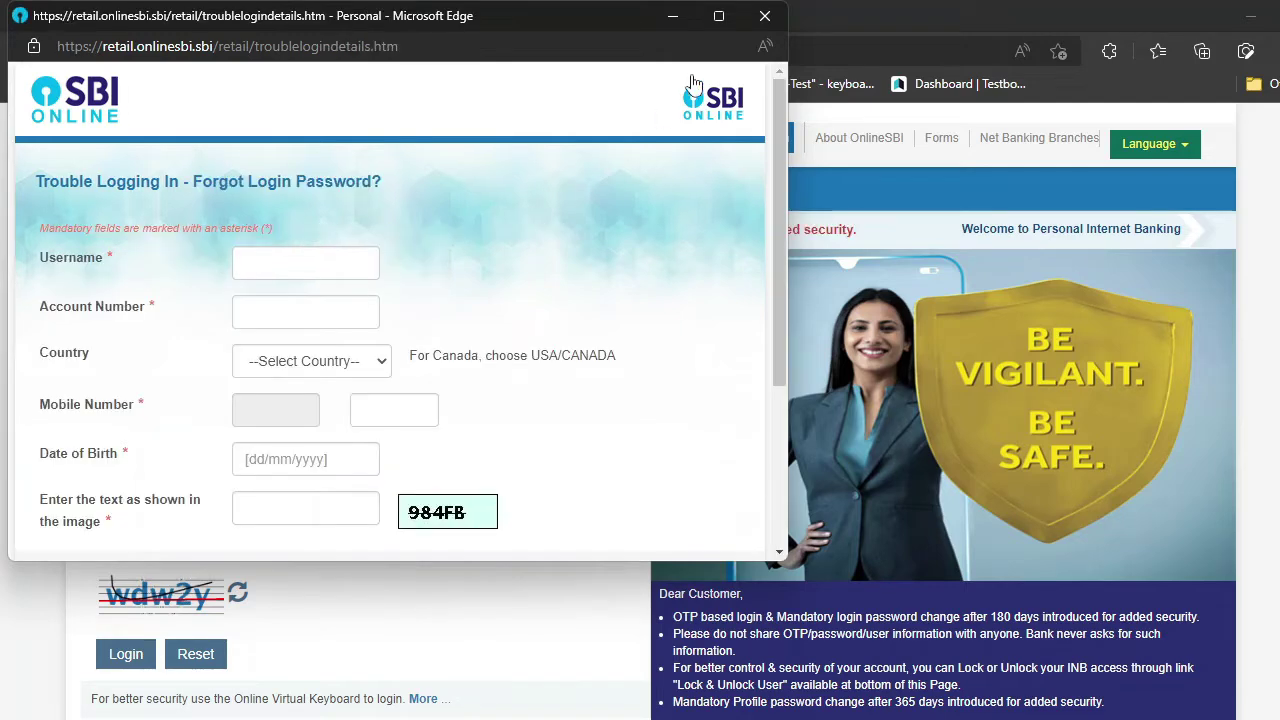
pyautogui.click(719, 17)
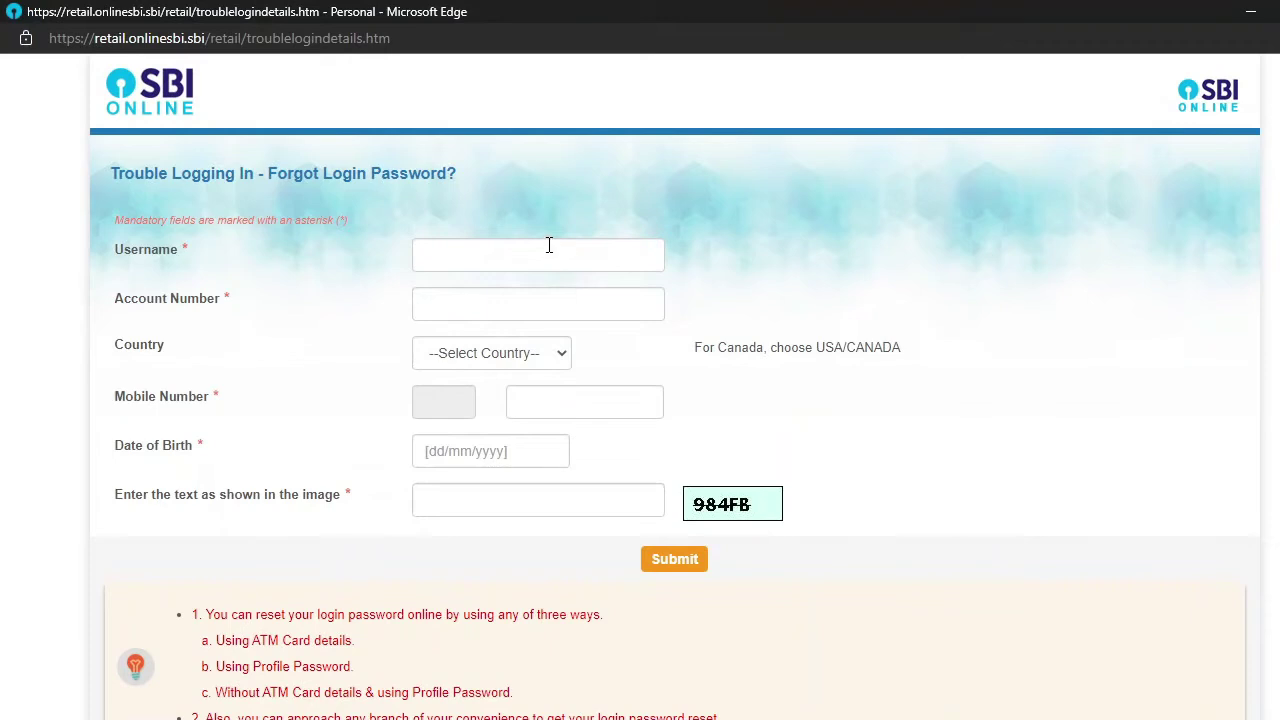
# - Enter the username and account number, and set the country to India
pyautogui.click(549, 247)
pyautogui.write('m')
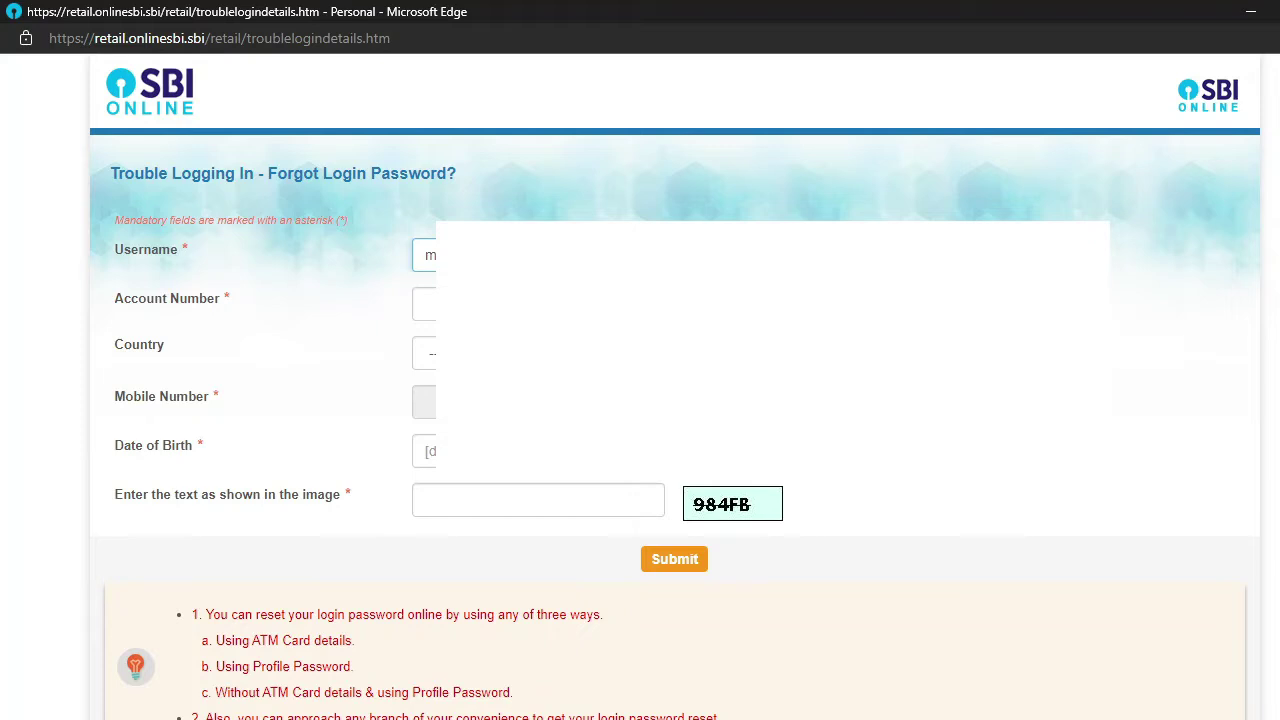
pyautogui.click(425, 304)
pyautogui.write('32')
pyautogui.click(430, 353)
pyautogui.write('India')
pyautogui.press('Return')
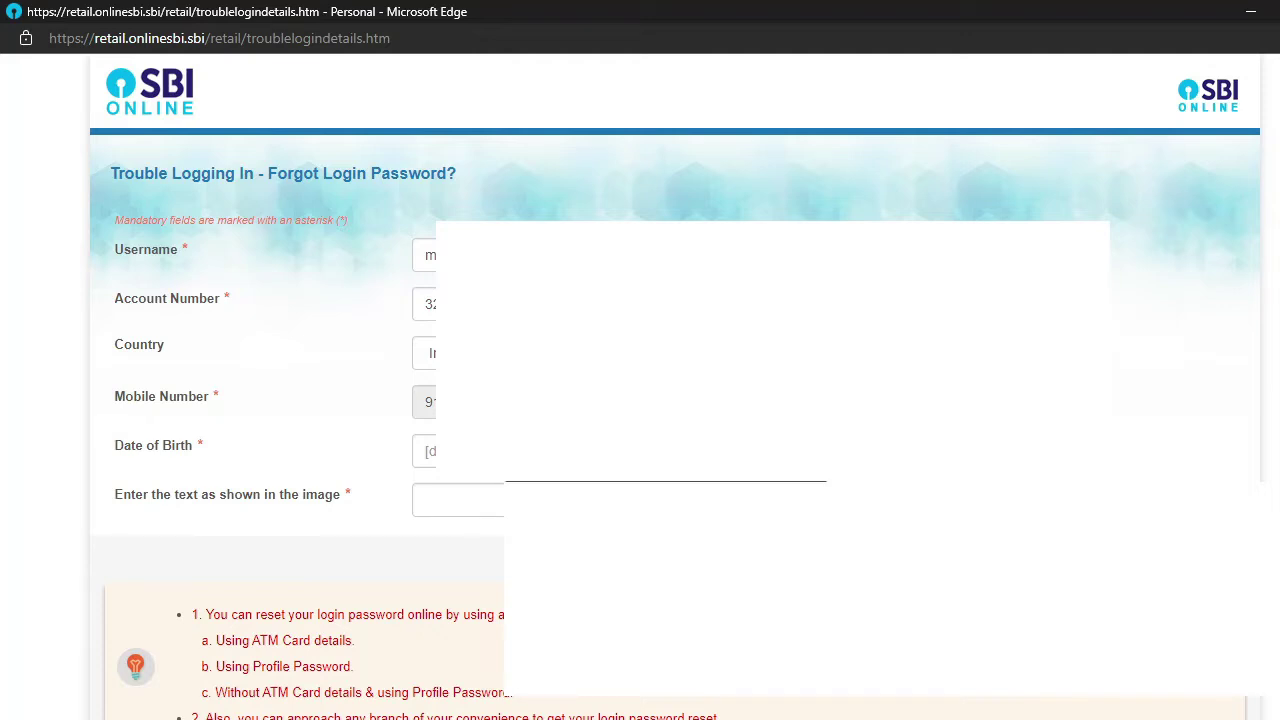
# - Enter the date of birth and the captcha text, then submit the form
pyautogui.click(425, 451)
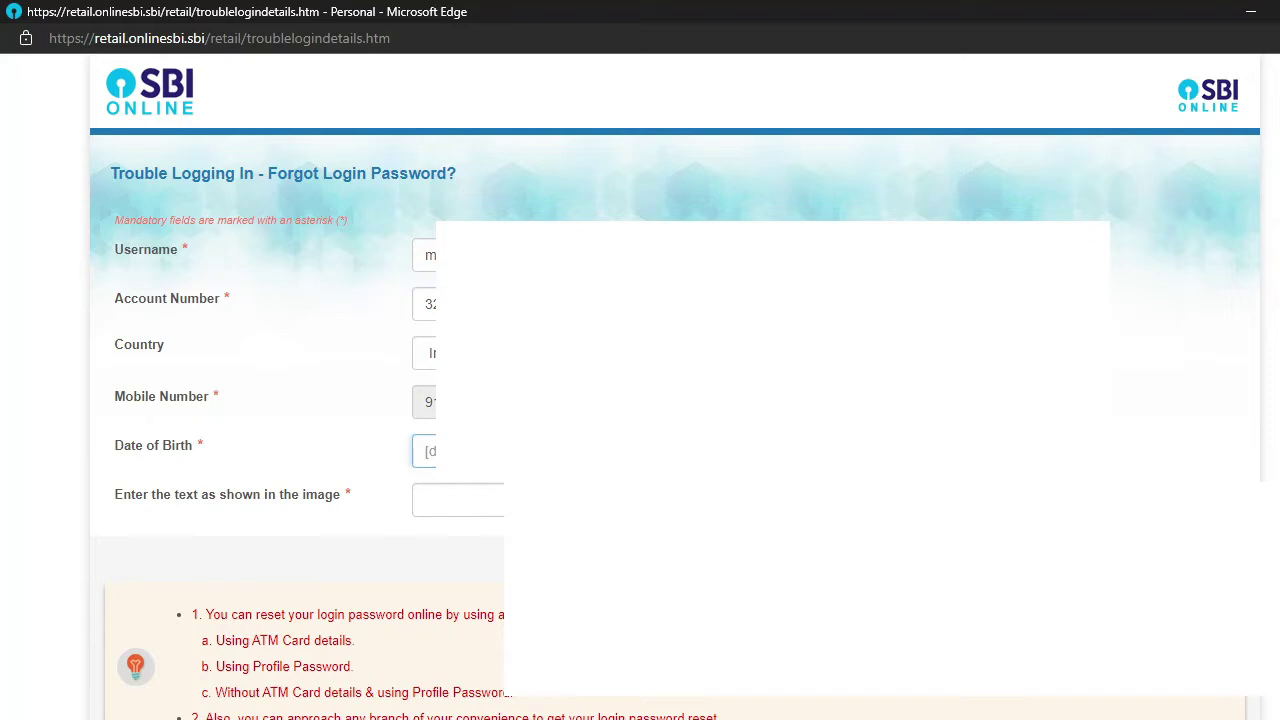
pyautogui.write('17')
pyautogui.click(486, 504)
pyautogui.write('98')
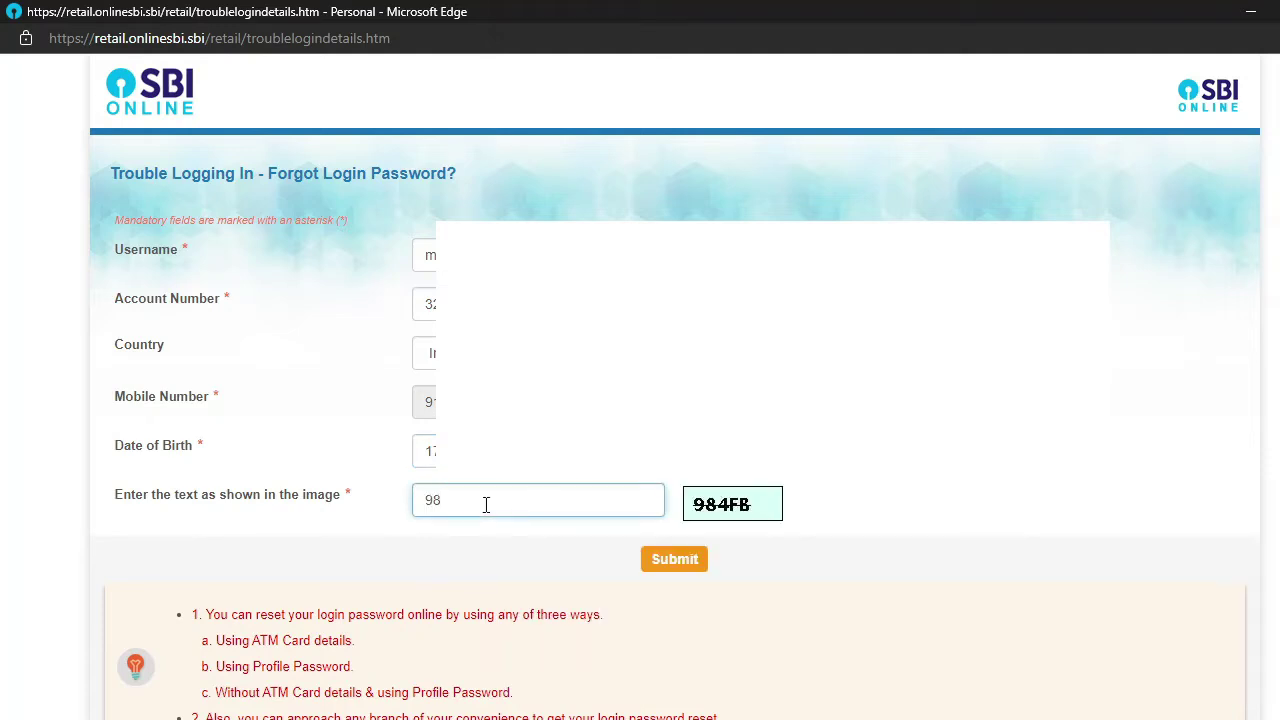
pyautogui.write('4FB')
pyautogui.click(675, 560)
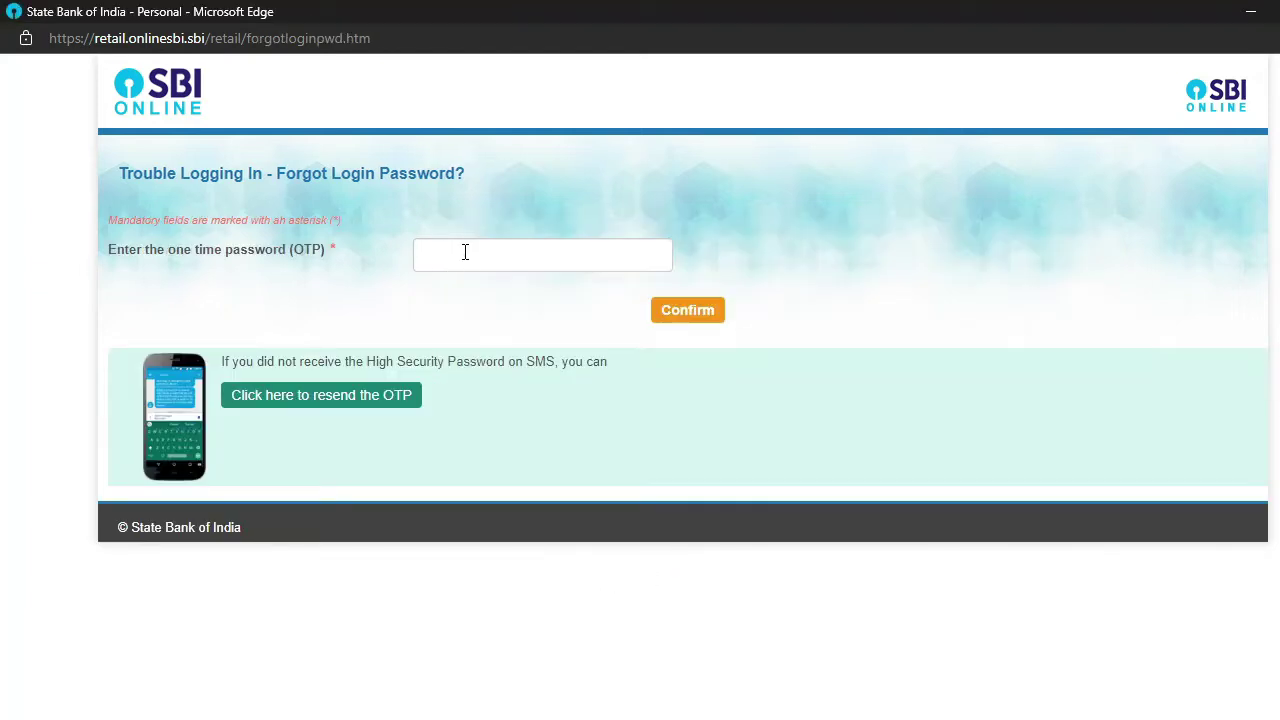
# - Enter the OTP received by SMS in the one-time password field
pyautogui.click(465, 252)
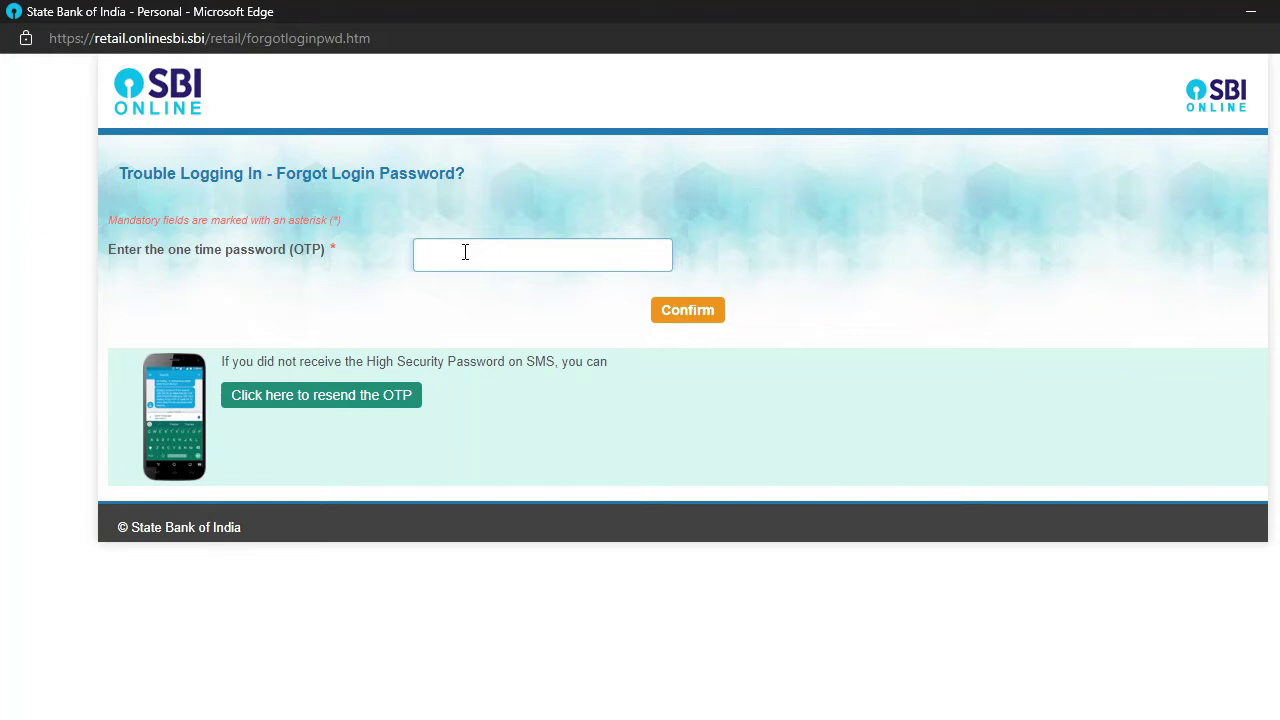
pyautogui.write('12345678')
# - Confirm the OTP, decline saving the password, and submit the Using ATM Card Details method
pyautogui.click(677, 314)
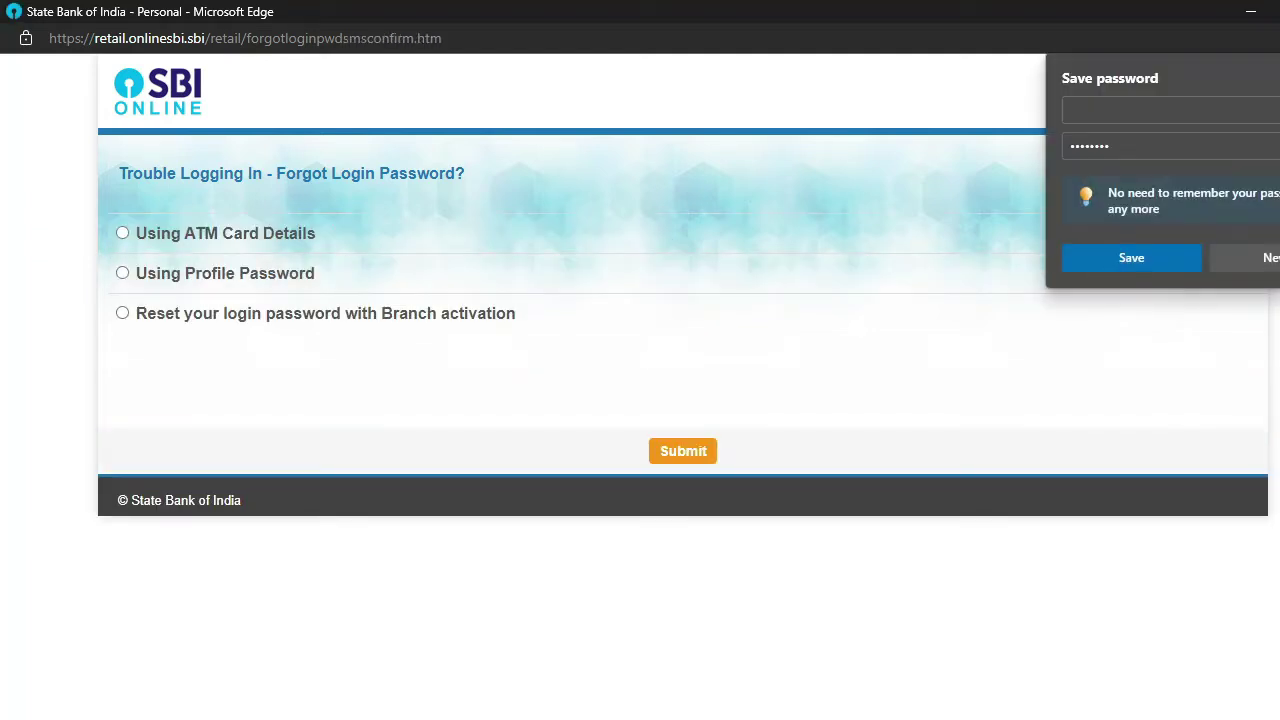
pyautogui.click(709, 117)
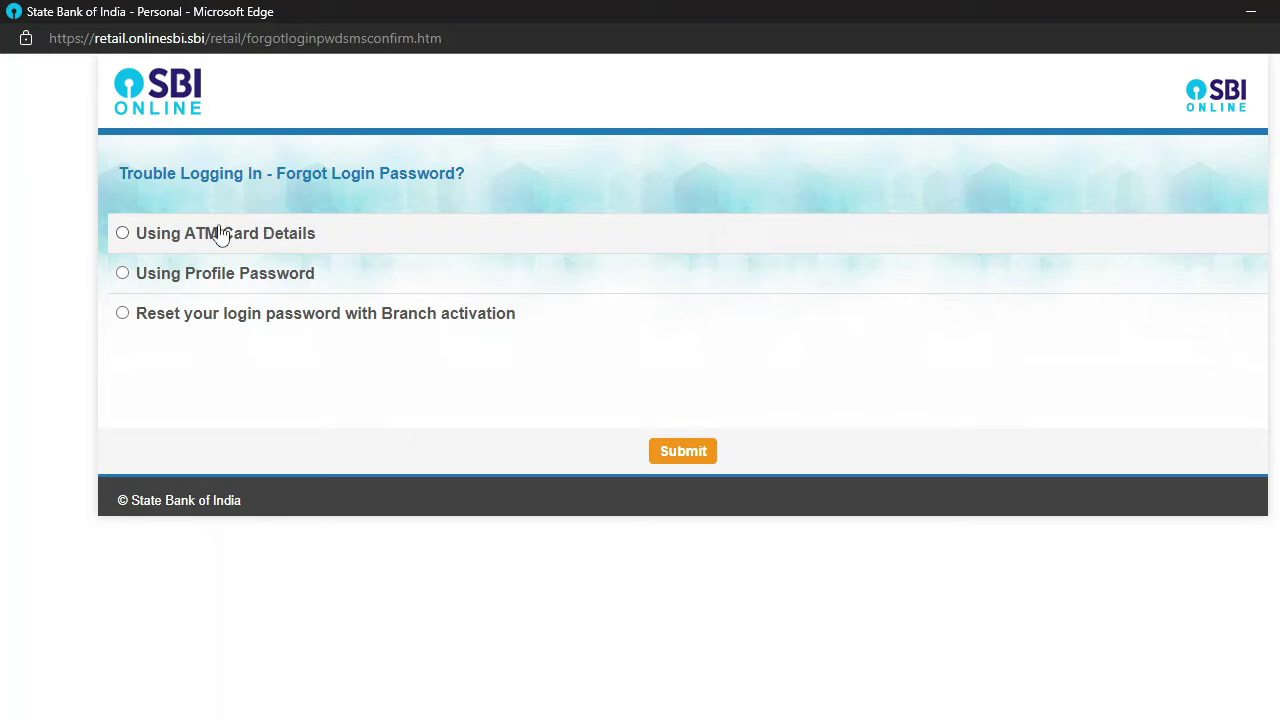
pyautogui.click(122, 234)
pyautogui.click(682, 452)
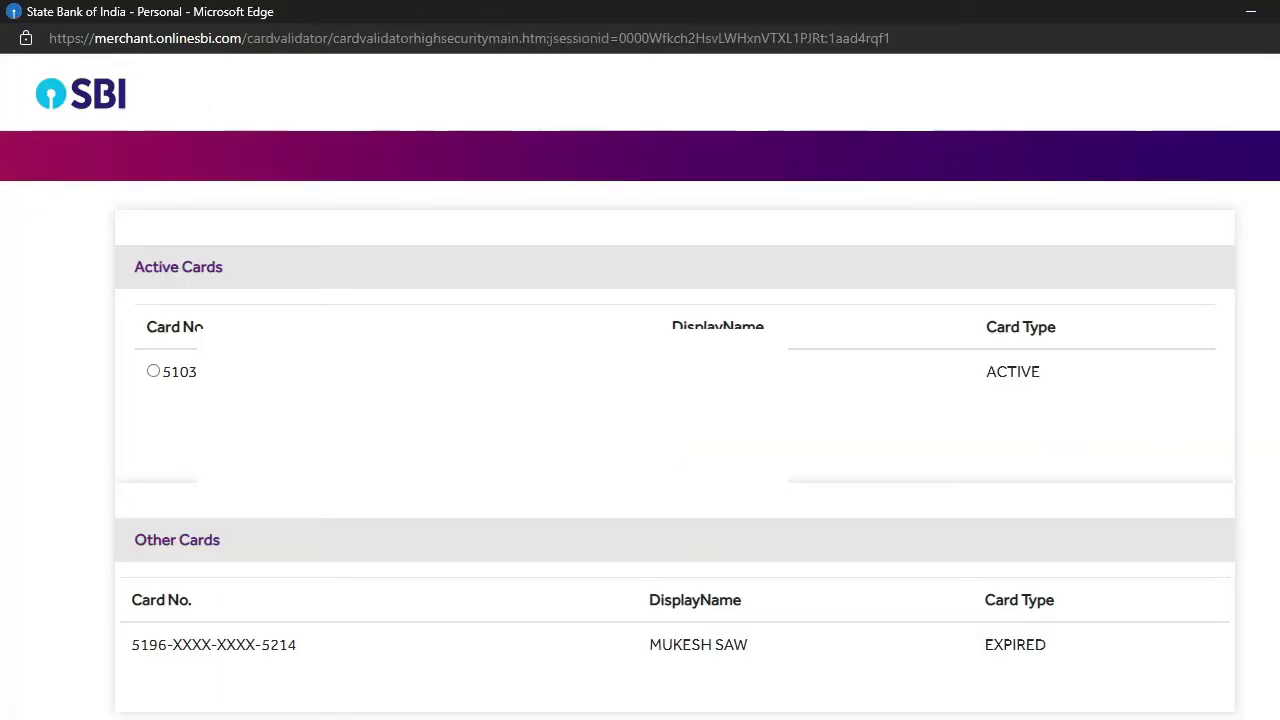
# - Select the active debit card, pick its expiry year, and fill in the captcha
pyautogui.click(153, 371)
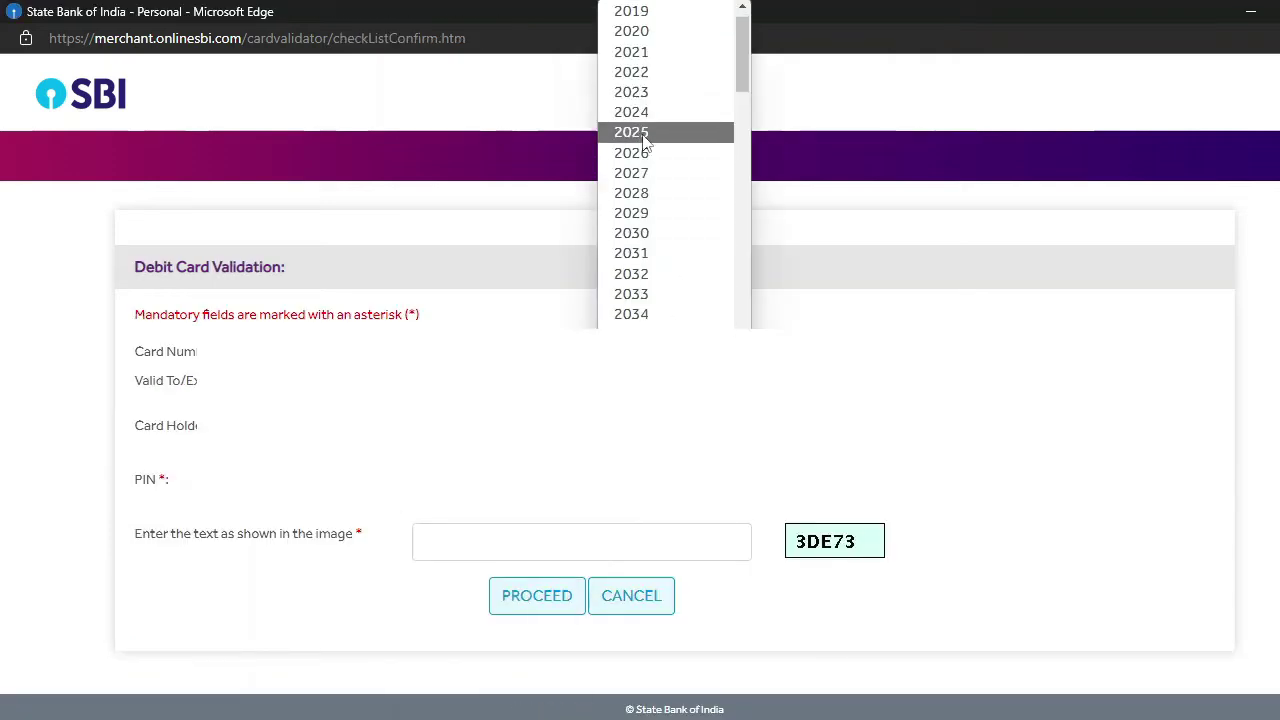
pyautogui.click(650, 97)
pyautogui.click(581, 541)
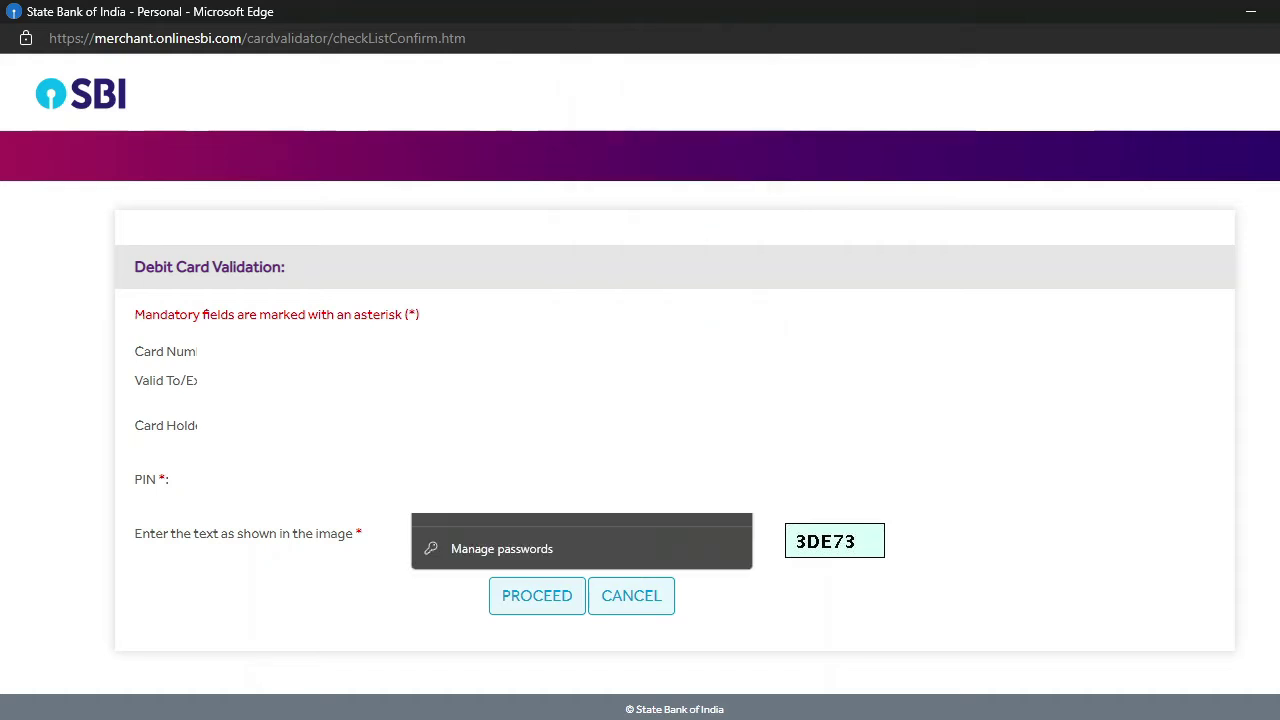
pyautogui.press('Escape')
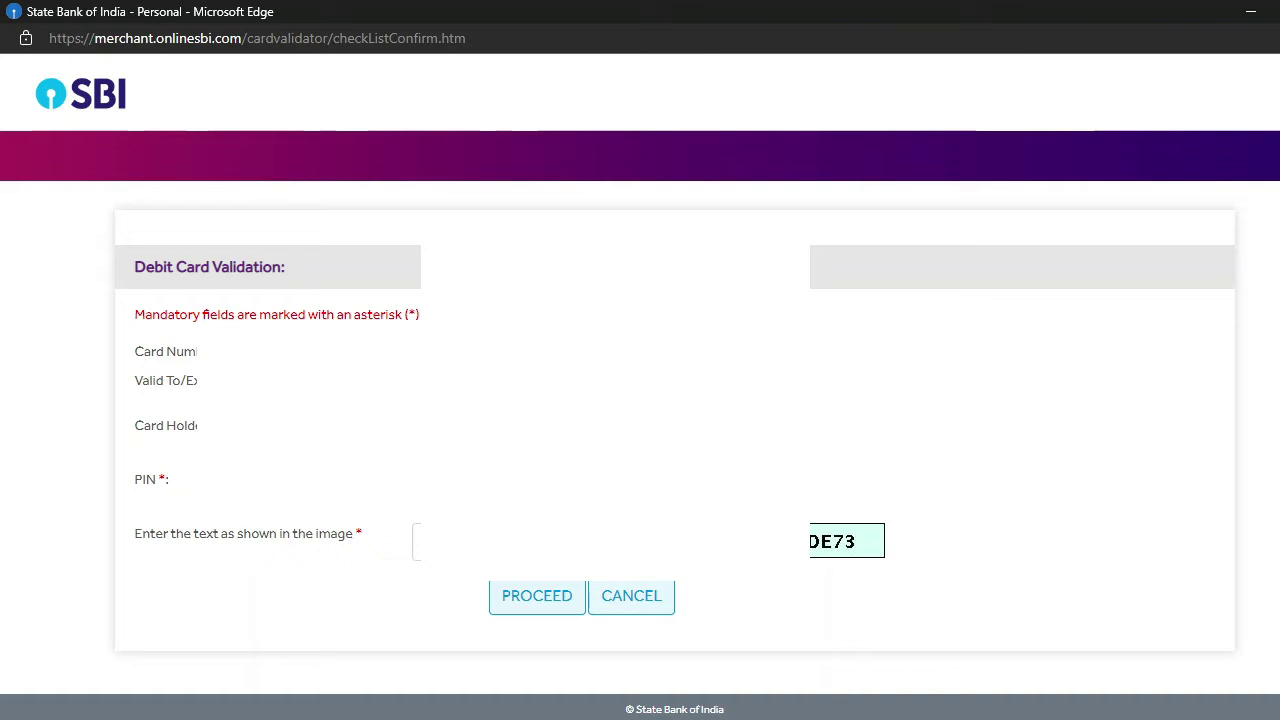
pyautogui.press('Down')
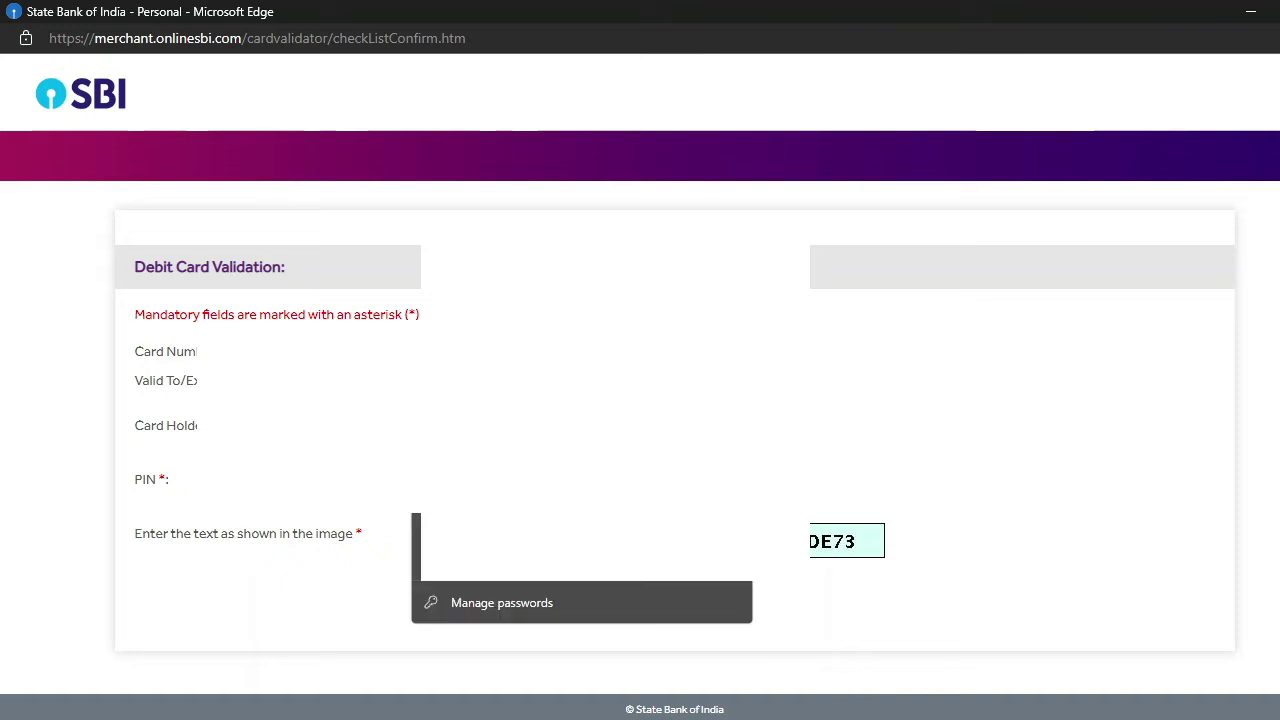
pyautogui.press('Escape')
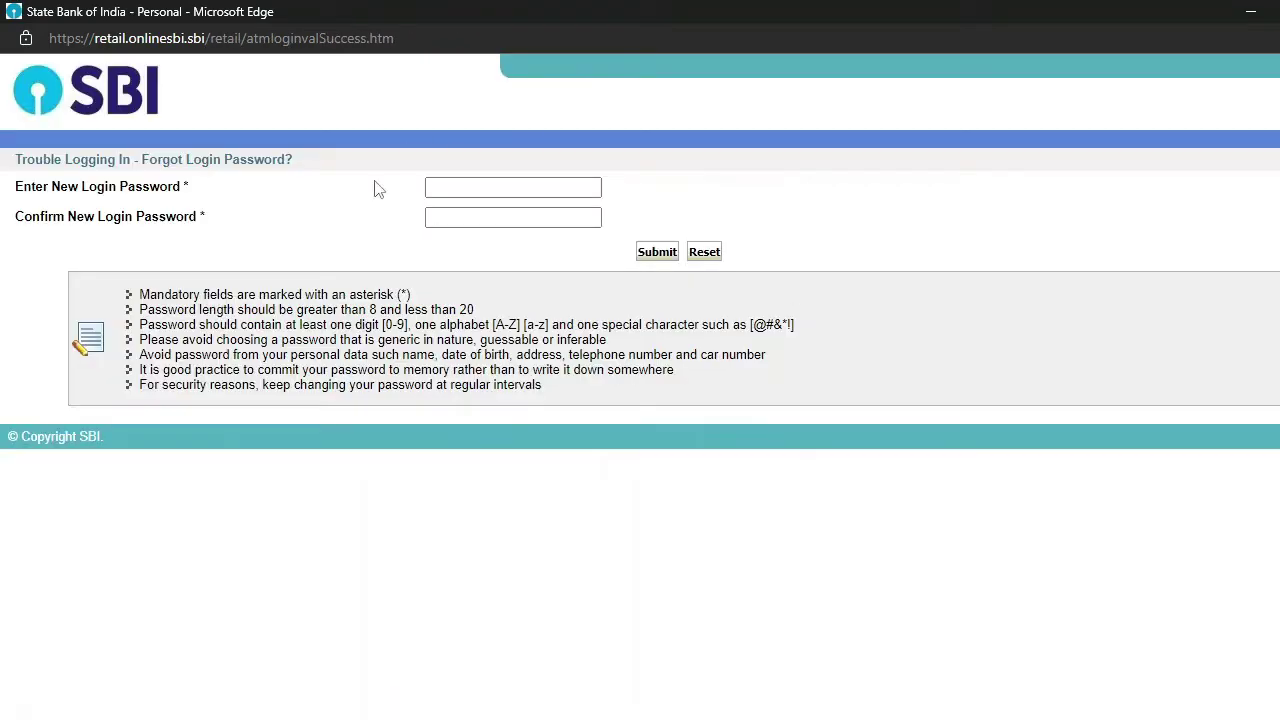
# - Type the new login password in the password field
pyautogui.click(456, 186)
pyautogui.click(477, 186)
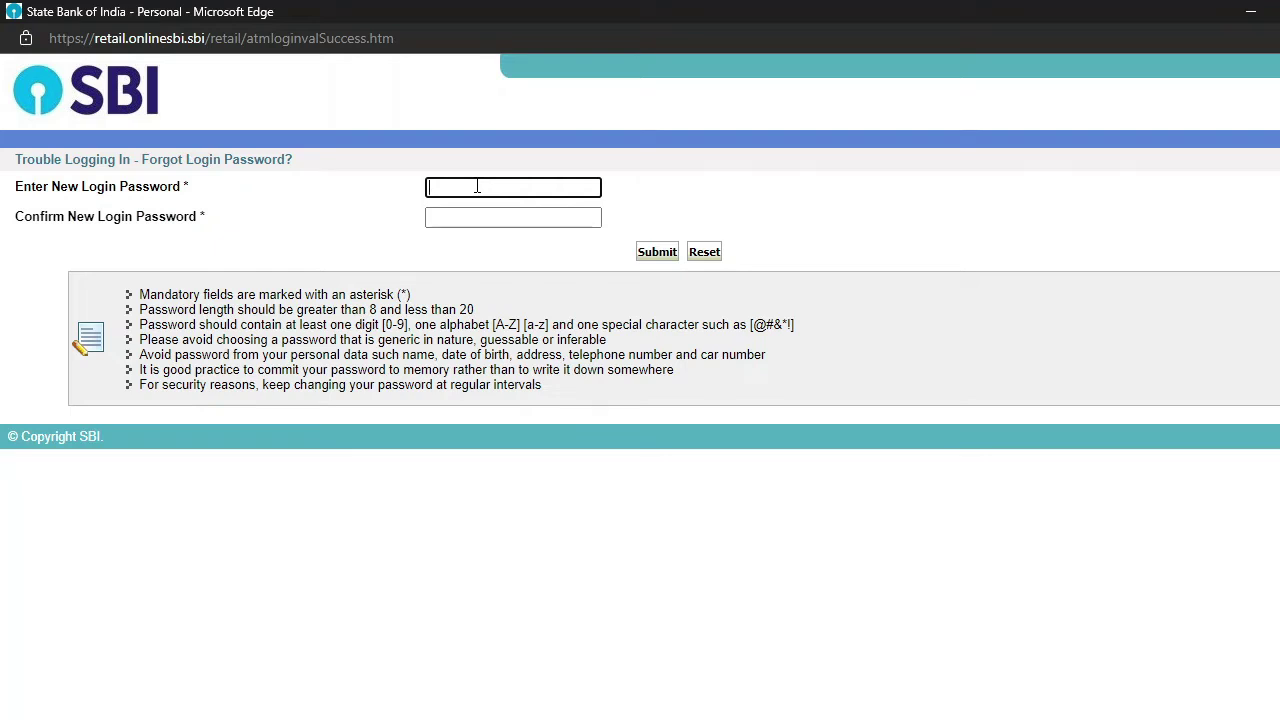
pyautogui.write('•••••••••••')
pyautogui.write('•••')
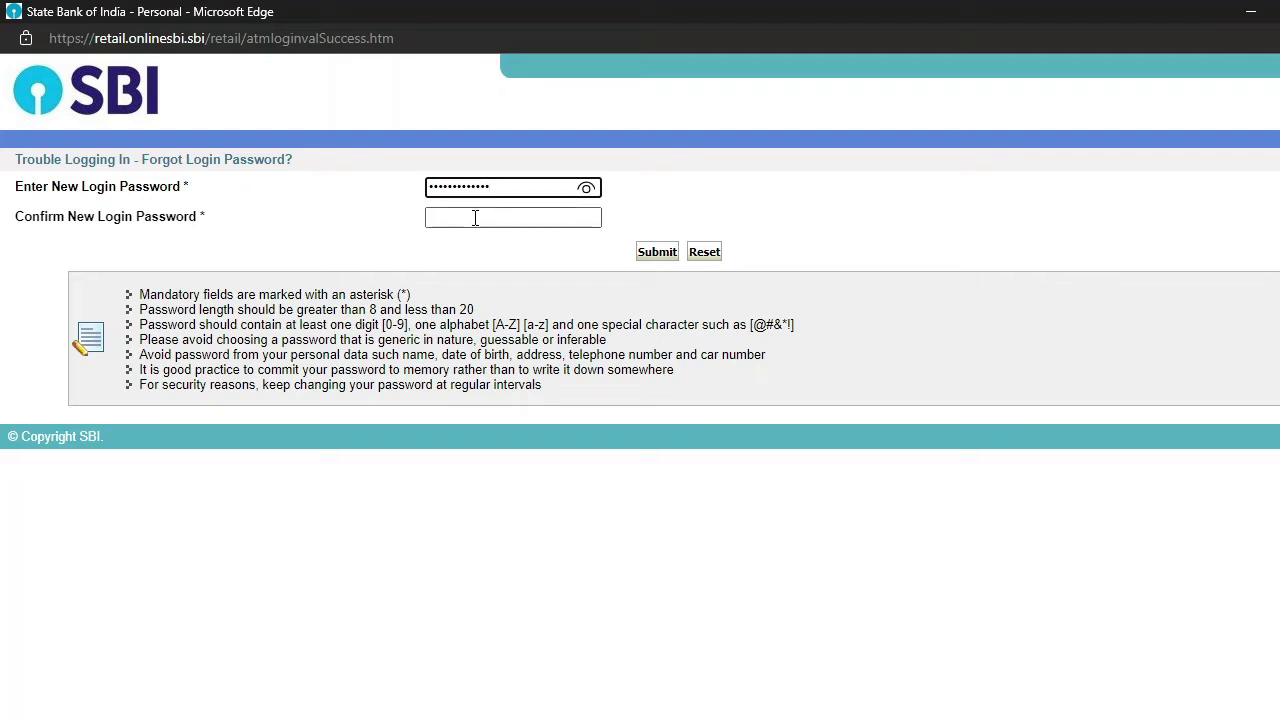
# - Confirm the new password, submit it, decline saving, and close the reset window
pyautogui.click(476, 217)
pyautogui.write('•••')
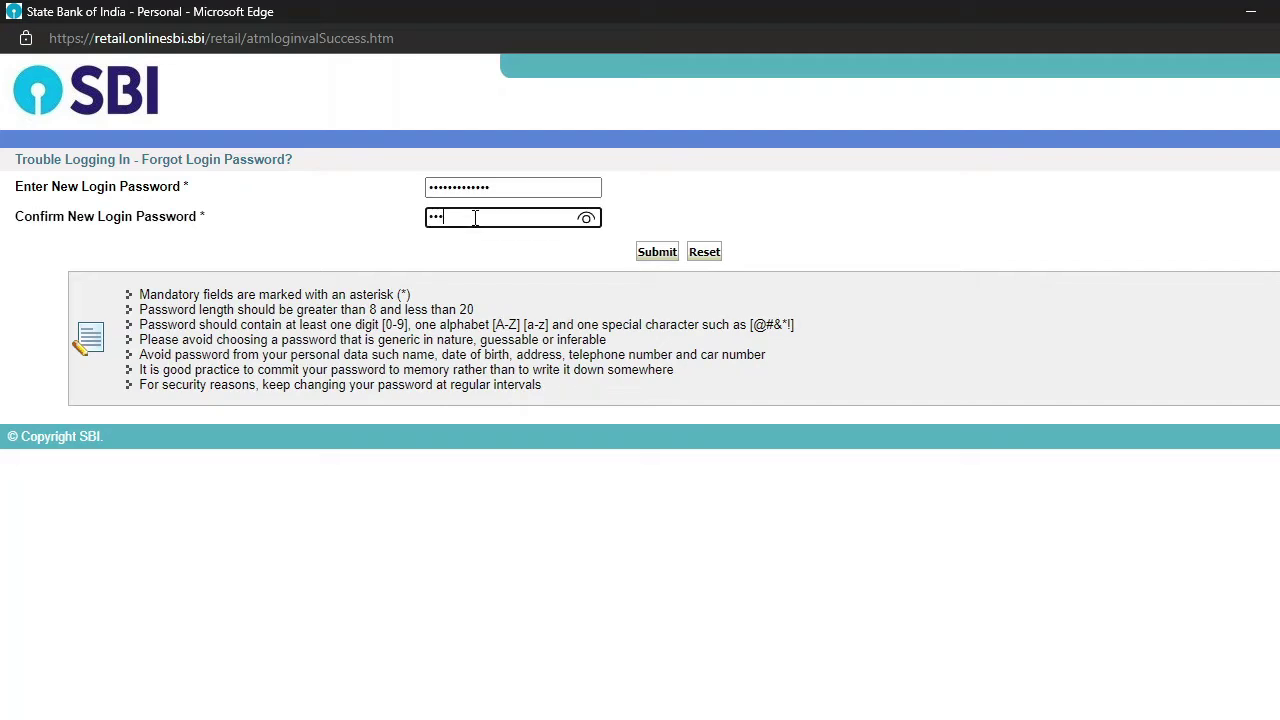
pyautogui.write('••••')
pyautogui.click(645, 256)
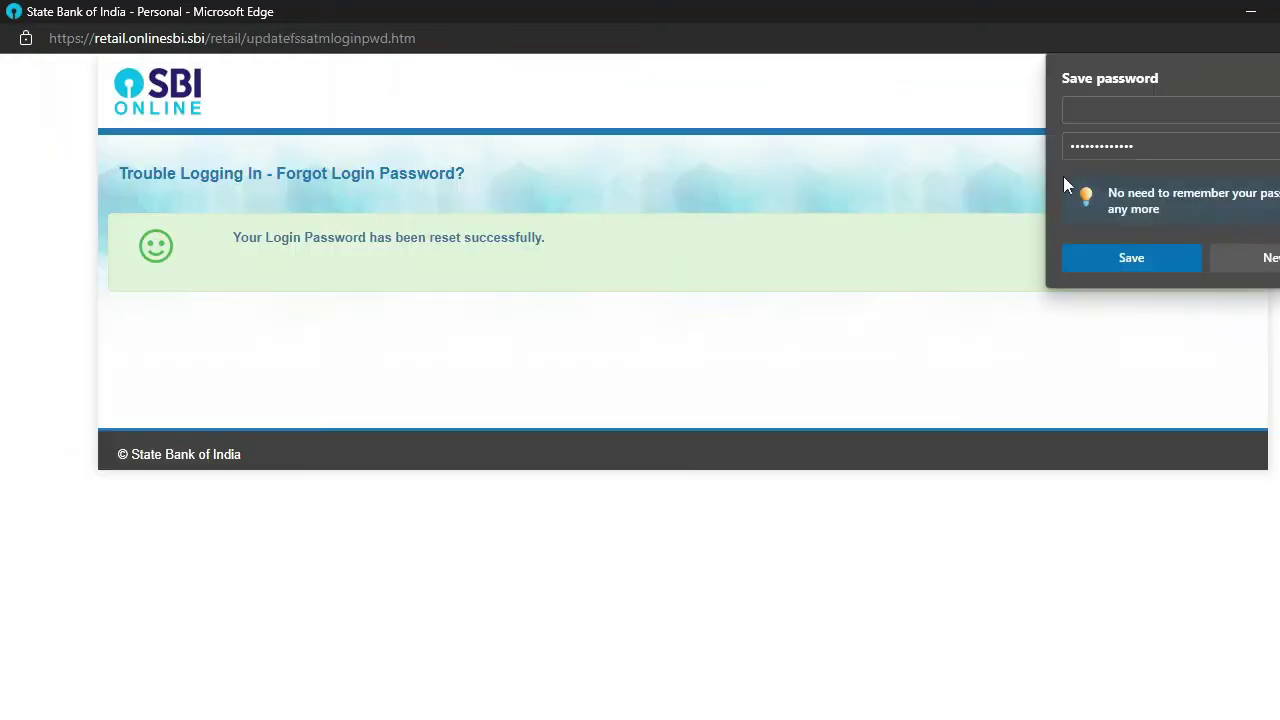
pyautogui.click(838, 207)
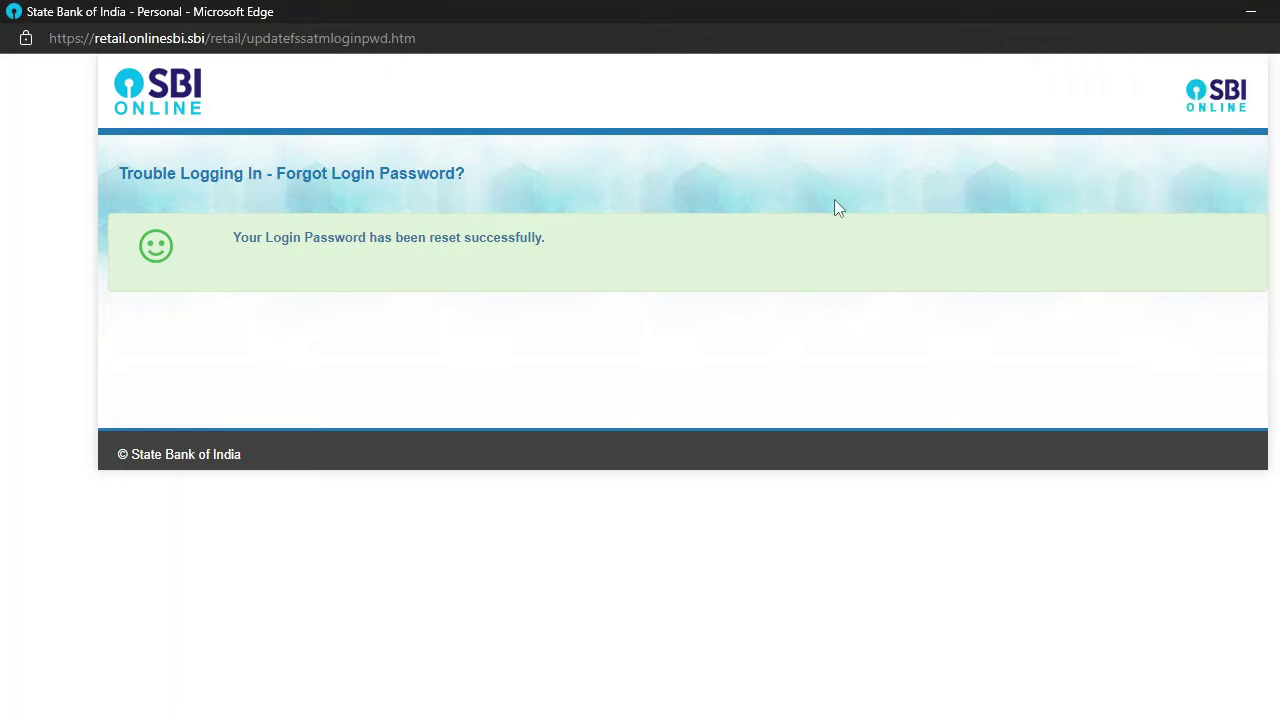
pyautogui.click(1277, 8)
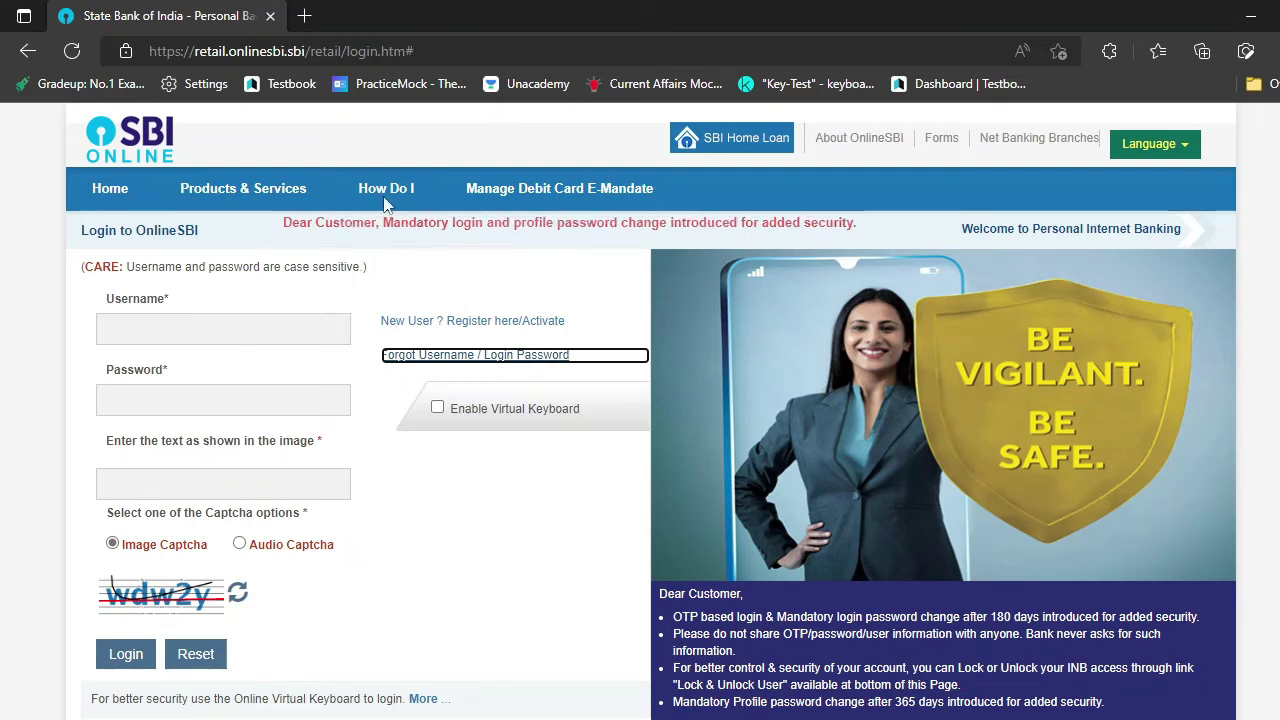
# - In a new tab, search 'sbi' and open the OnlineSBI Personal Banking login form
pyautogui.click(305, 16)
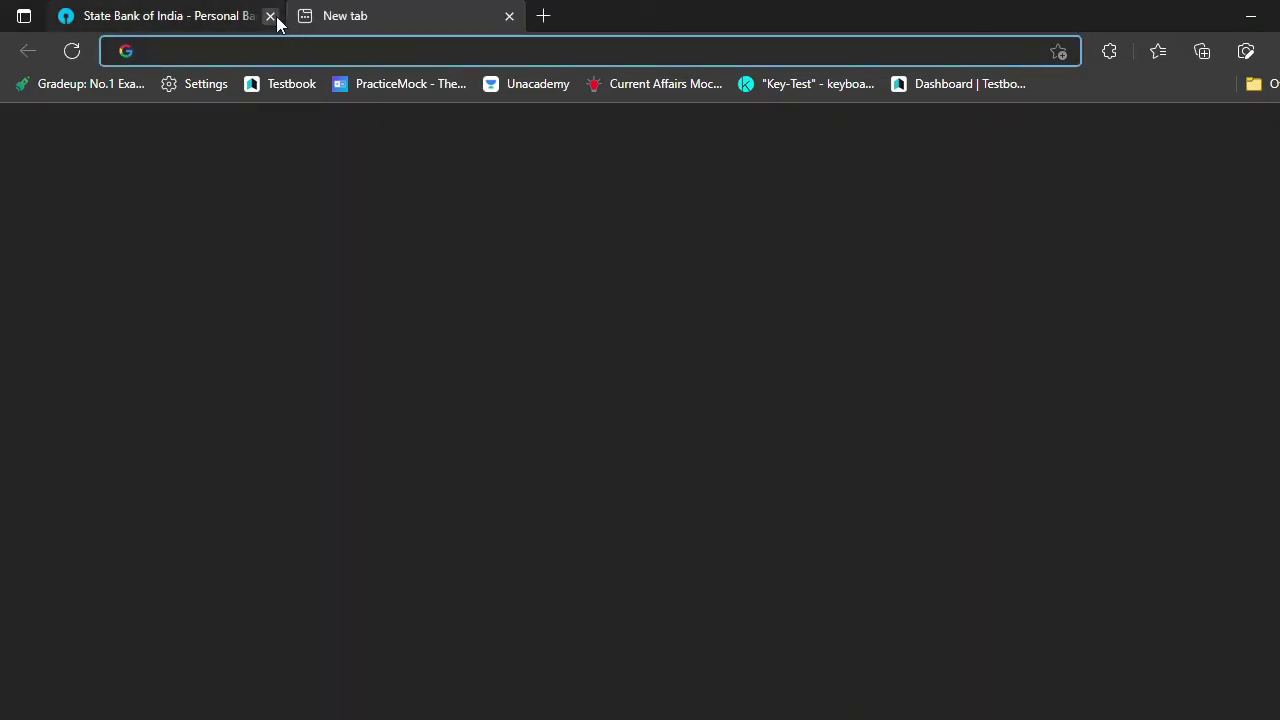
pyautogui.write('sbi')
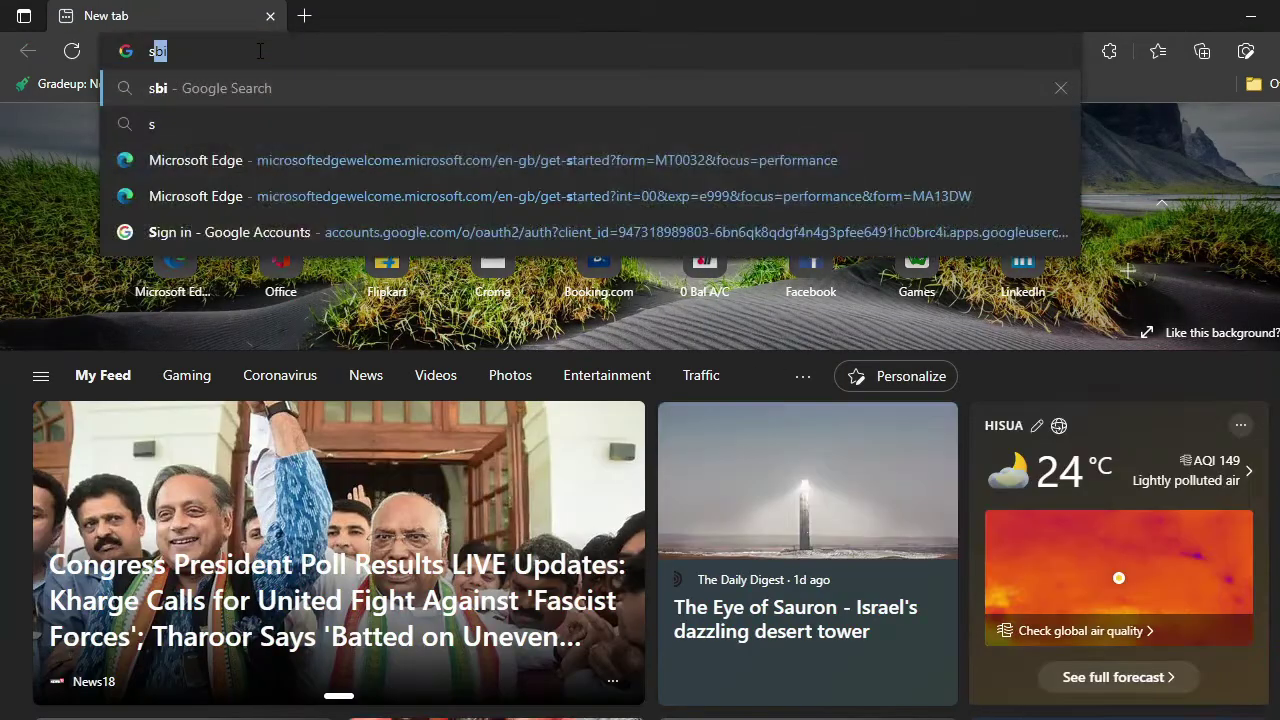
pyautogui.press('Return')
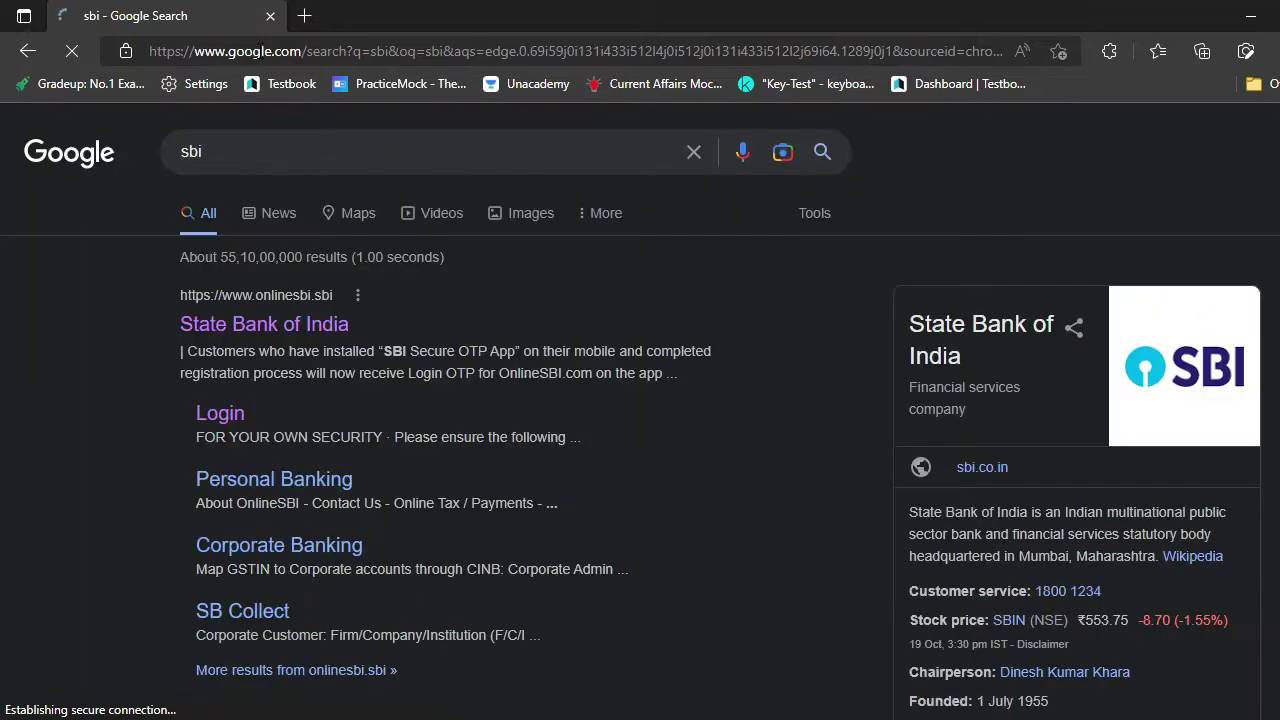
pyautogui.click(276, 332)
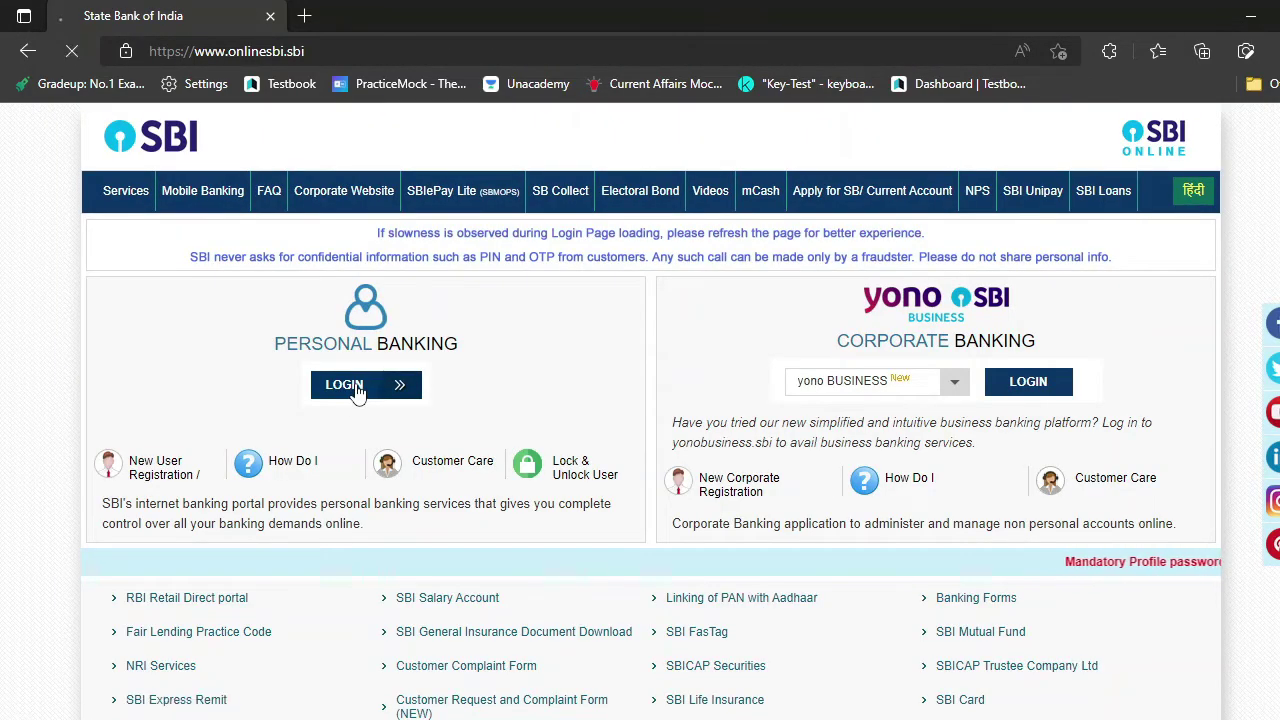
pyautogui.click(356, 390)
pyautogui.click(1064, 318)
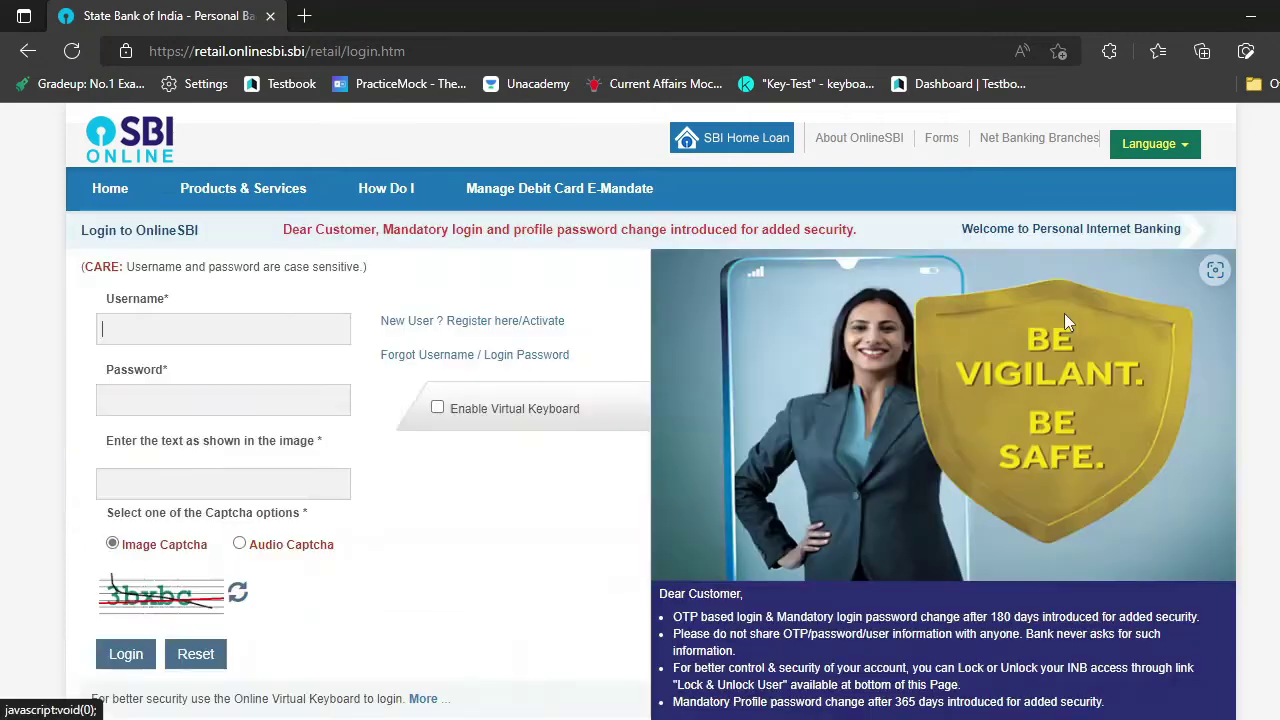
# - Enter the username, new password and captcha, then log in
pyautogui.click(207, 331)
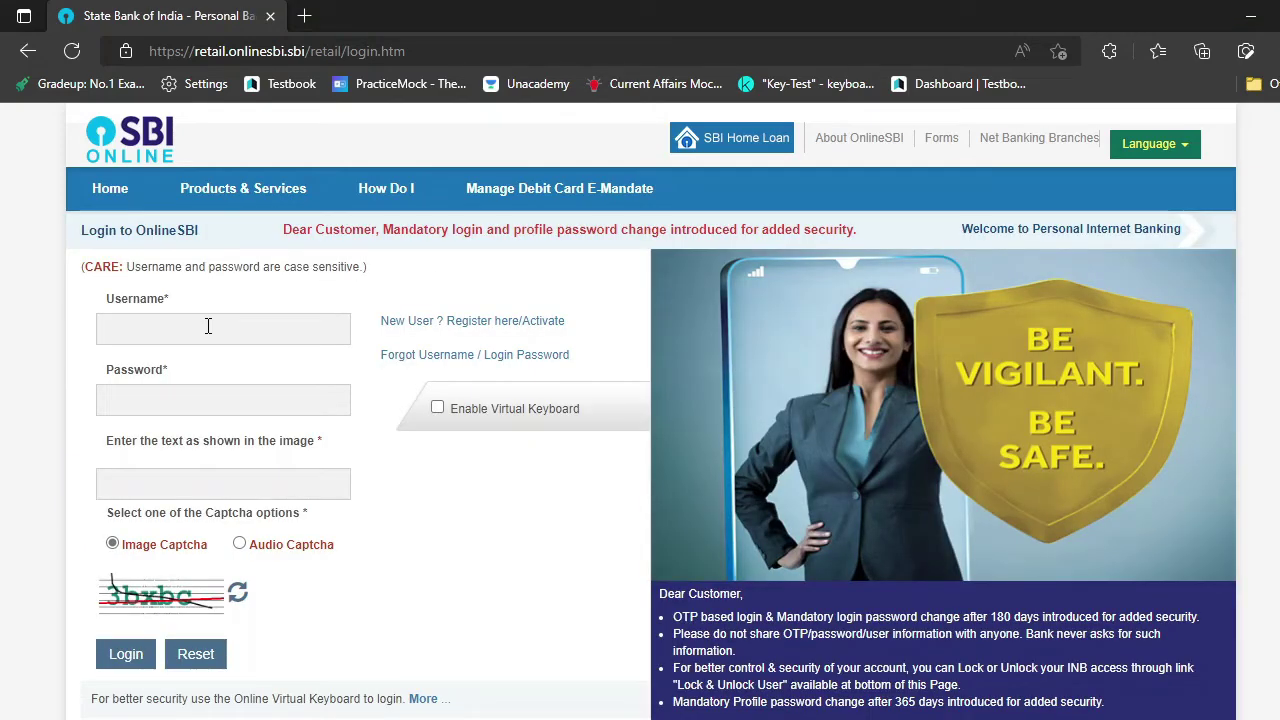
pyautogui.write('muk')
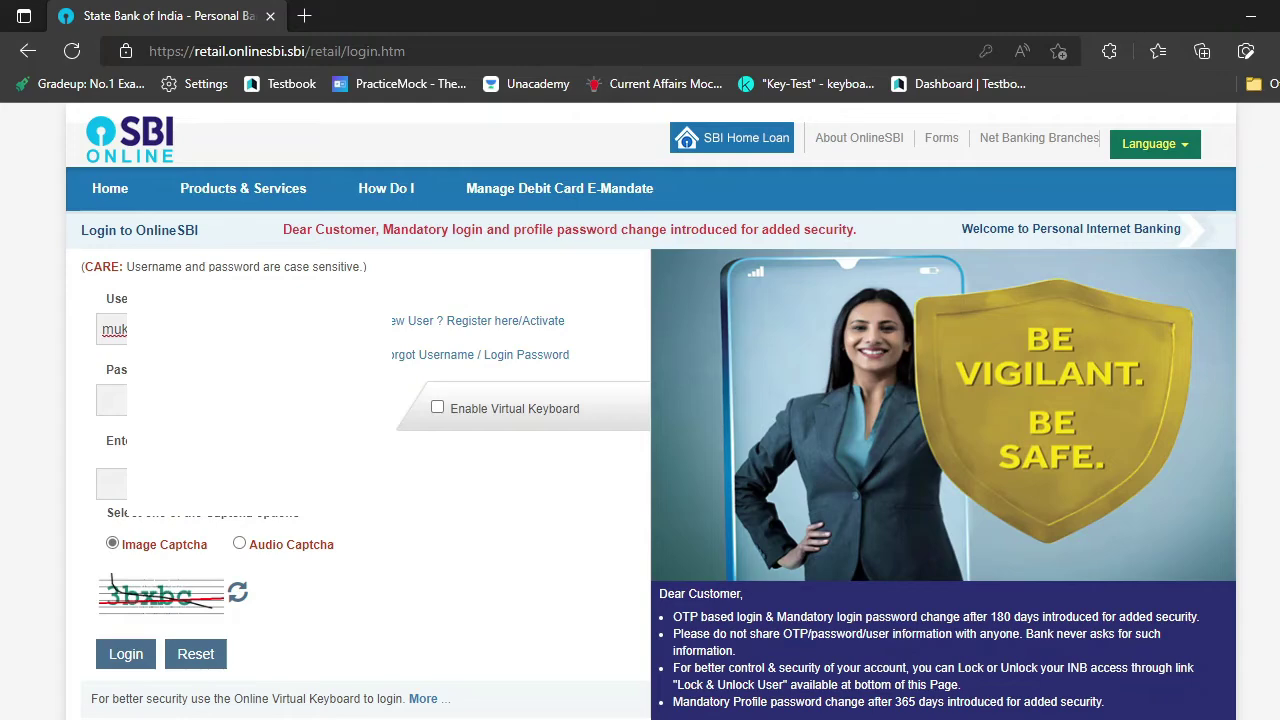
pyautogui.rightClick(103, 338)
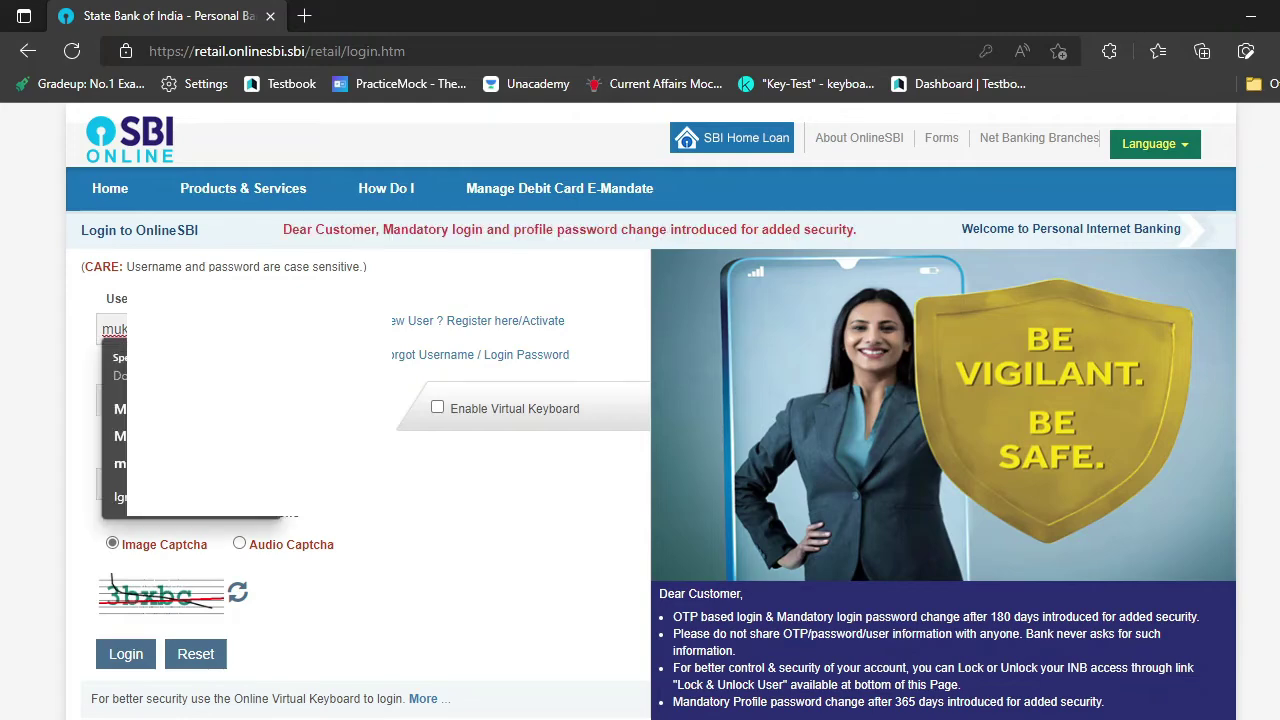
pyautogui.press('Escape')
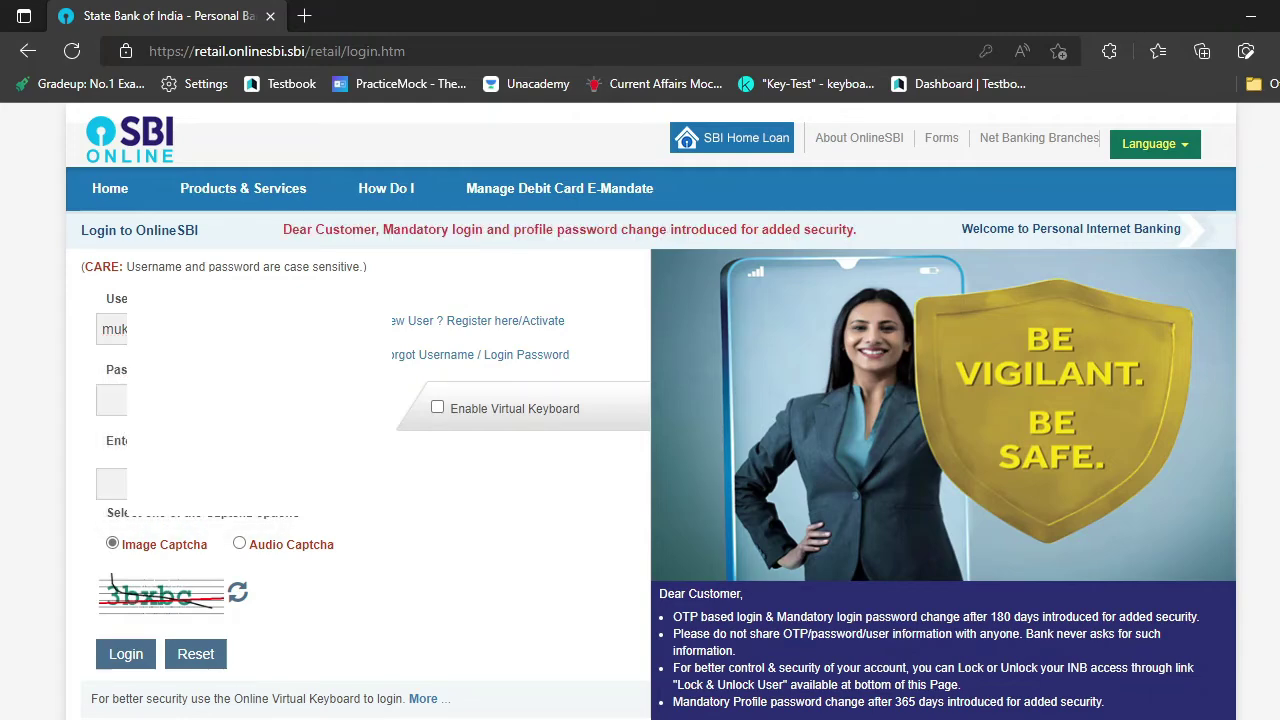
pyautogui.write('•••')
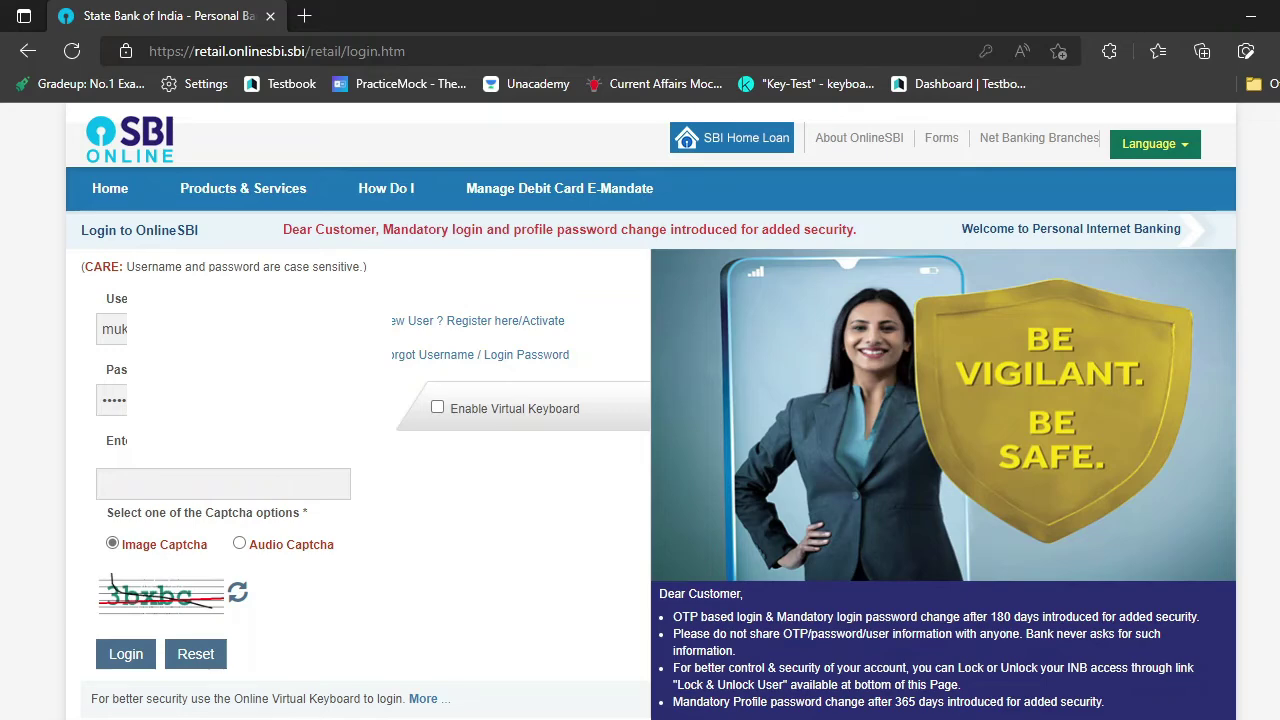
pyautogui.click(152, 481)
pyautogui.click(124, 652)
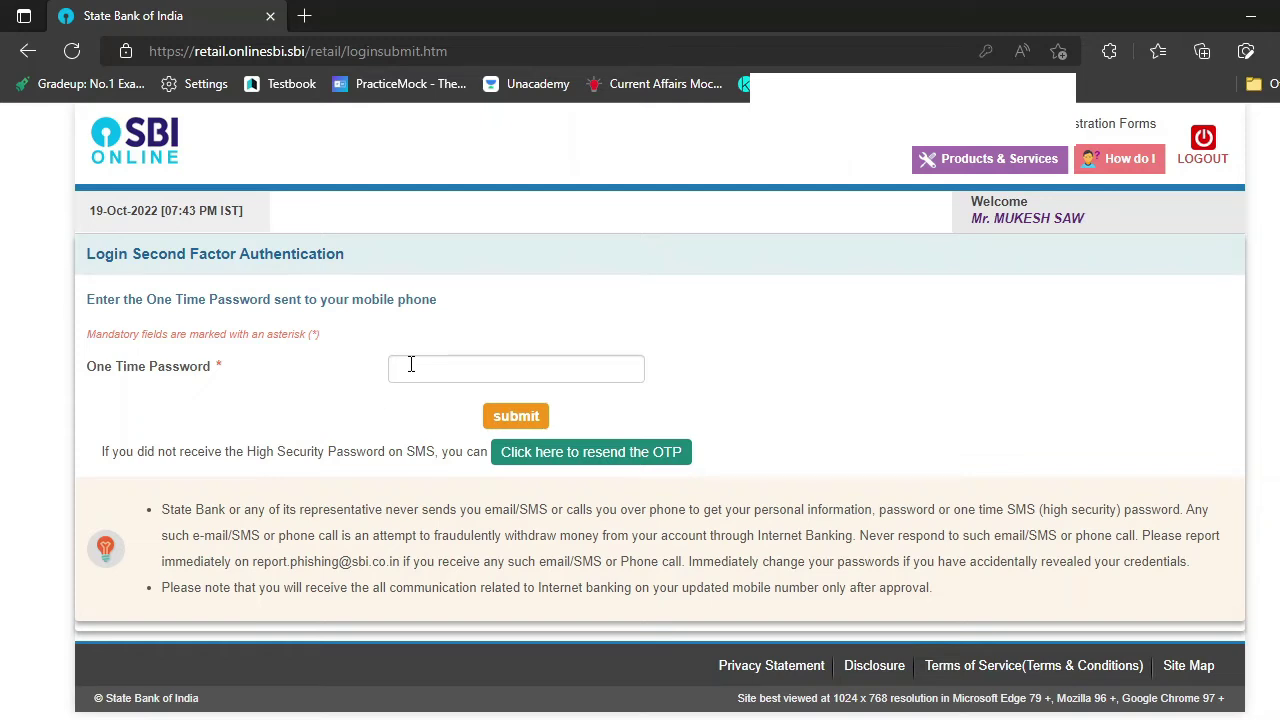
# - Enter the SMS one-time password and submit it
pyautogui.click(410, 362)
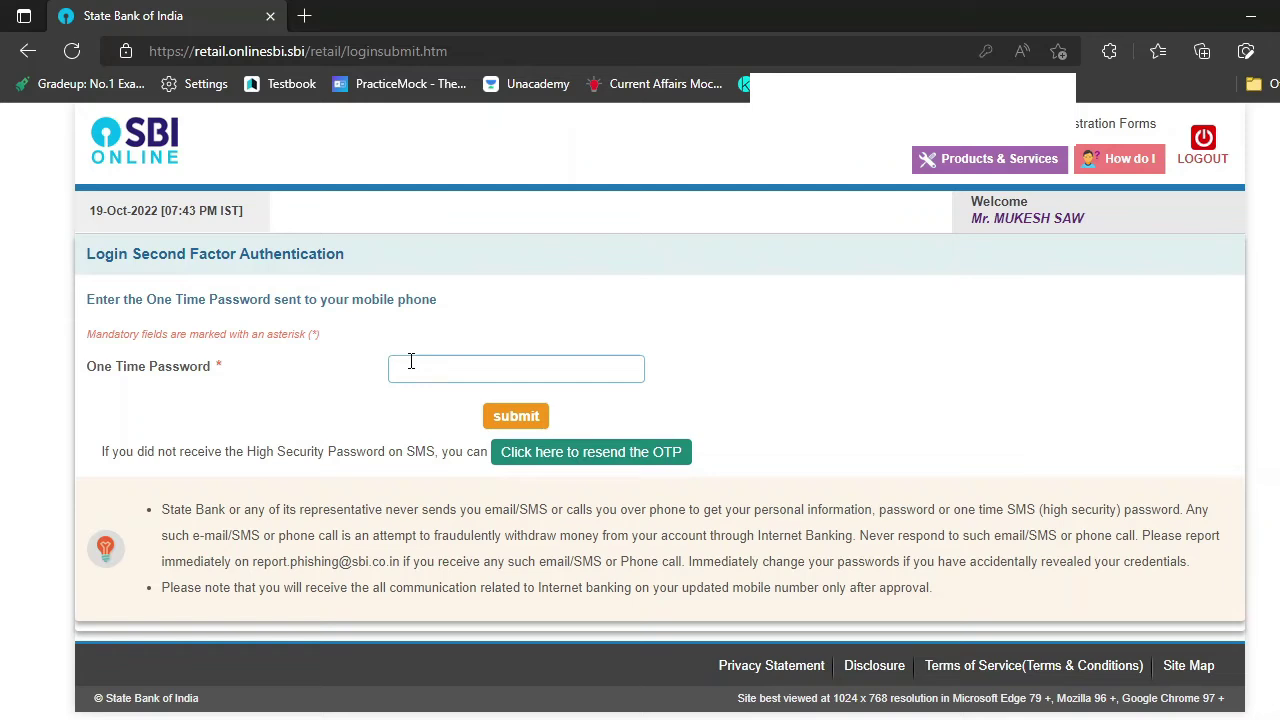
pyautogui.write('••')
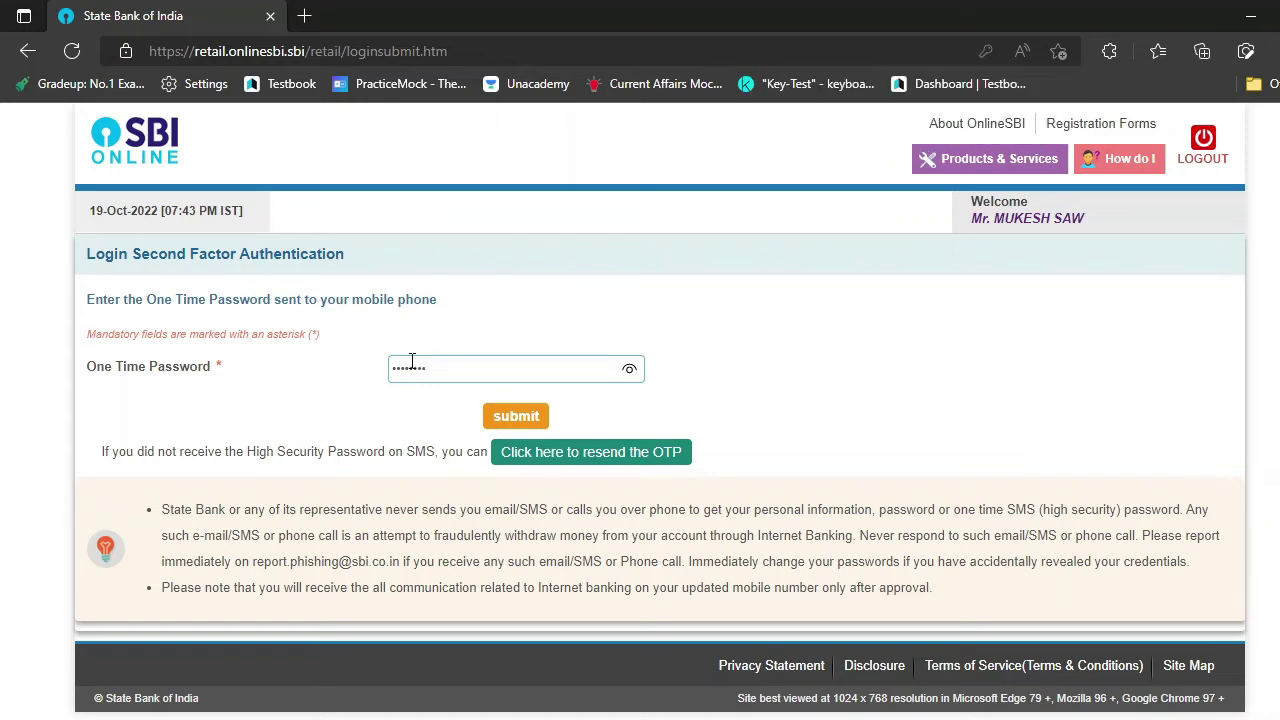
pyautogui.click(530, 424)
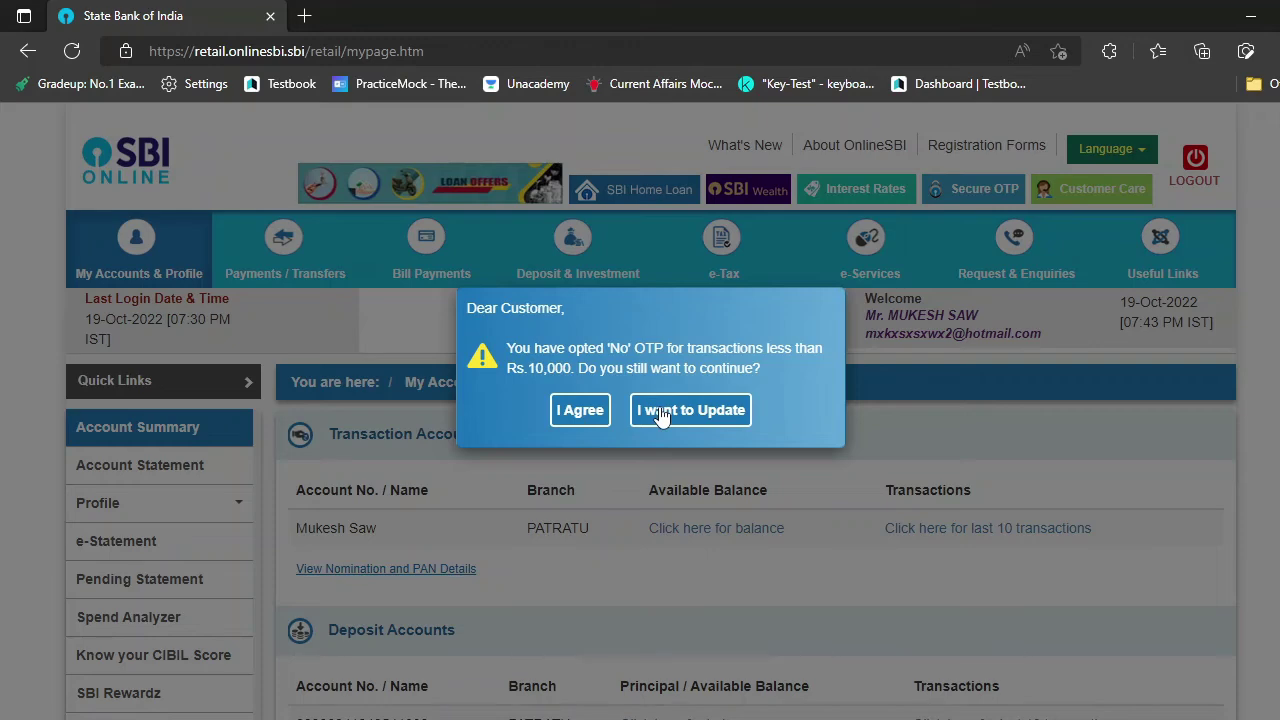
# - Accept the OTP notice and open My Accounts & Profile > Profile
pyautogui.click(585, 418)
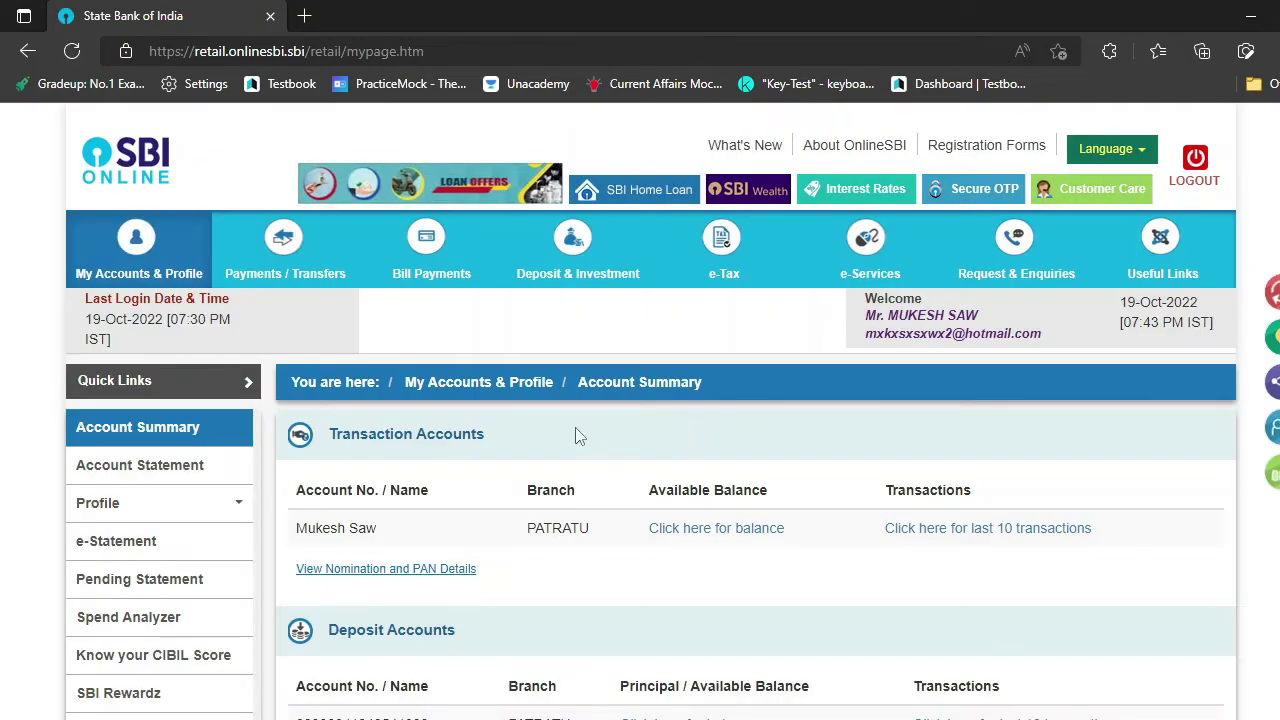
pyautogui.moveTo(86, 272)
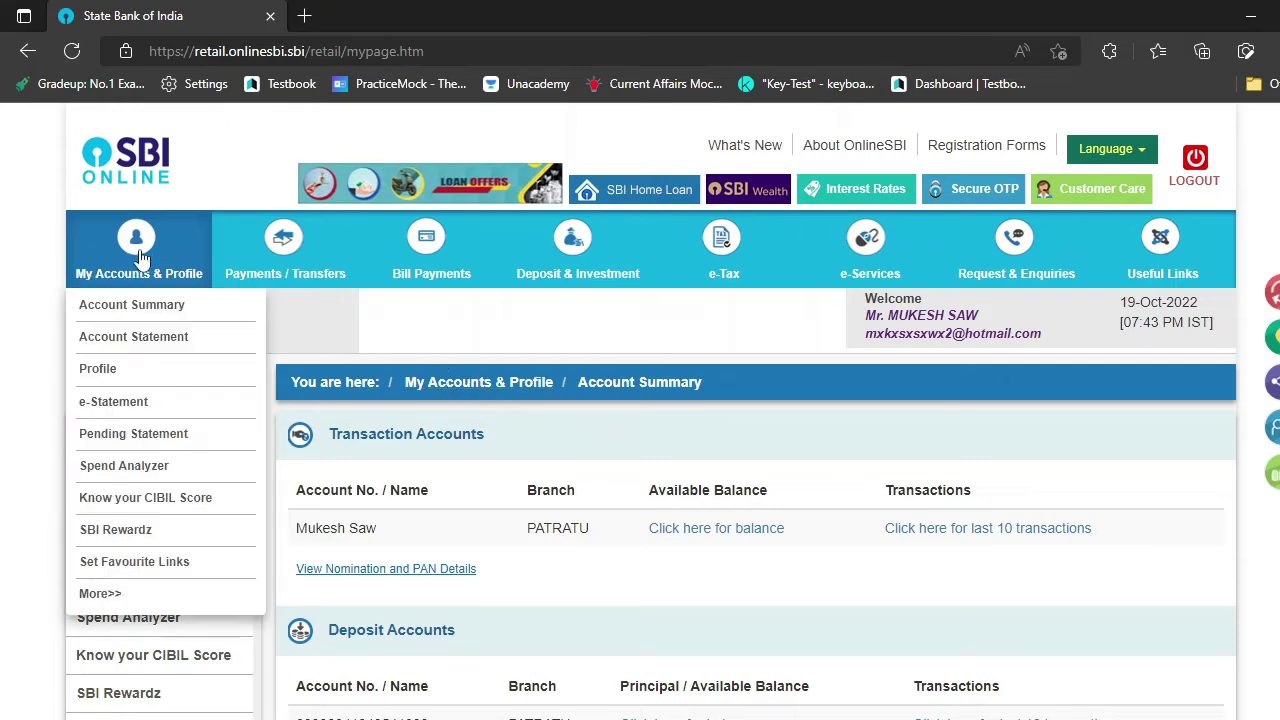
pyautogui.click(140, 252)
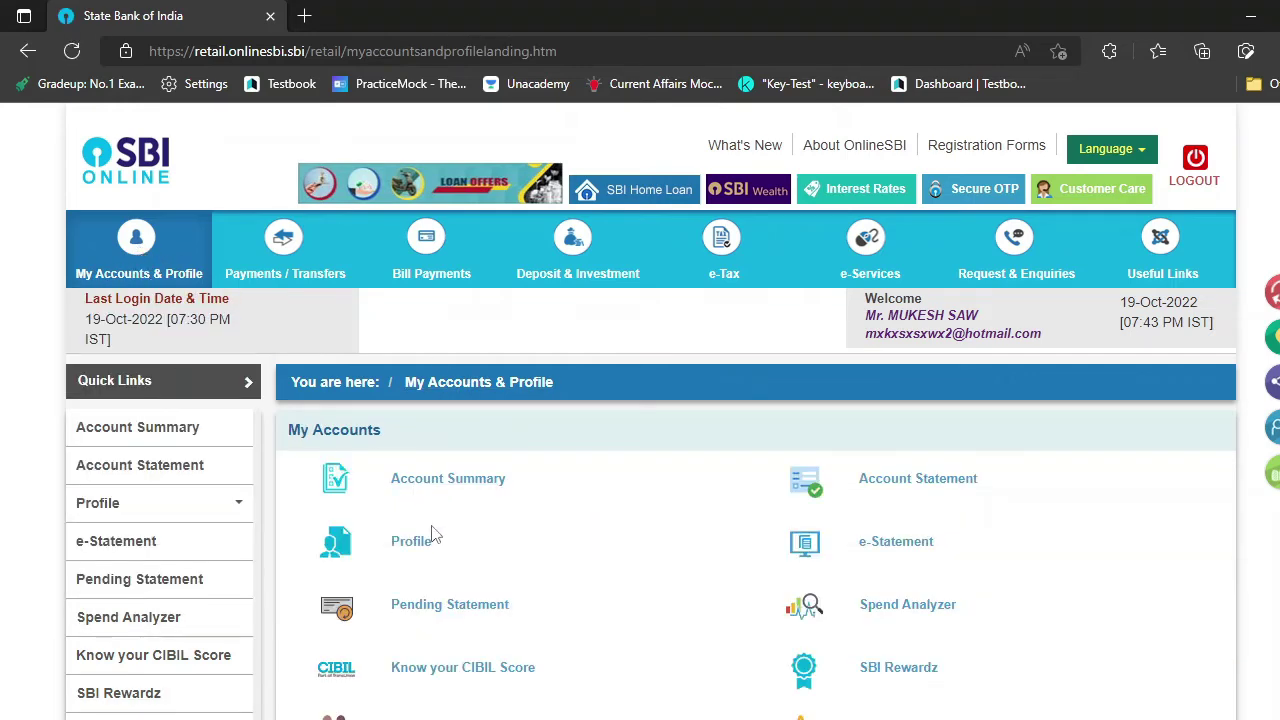
pyautogui.click(426, 544)
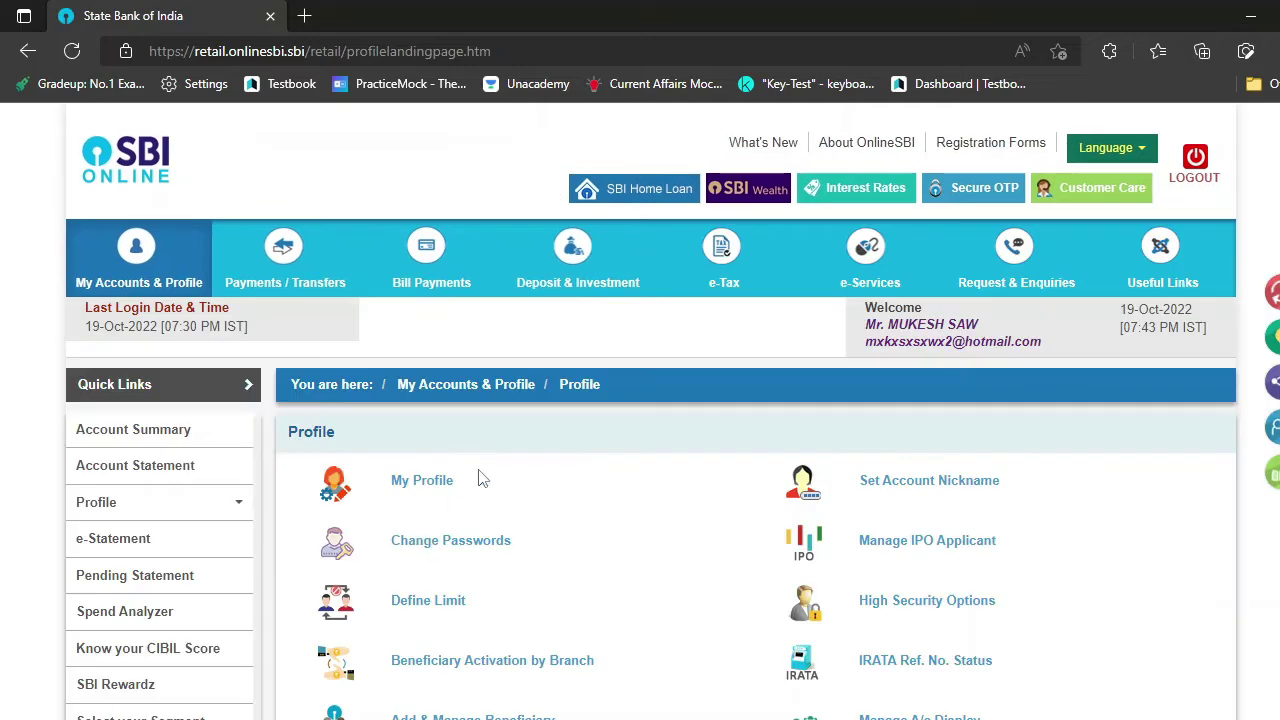
pyautogui.scroll(-2, 490, 470)
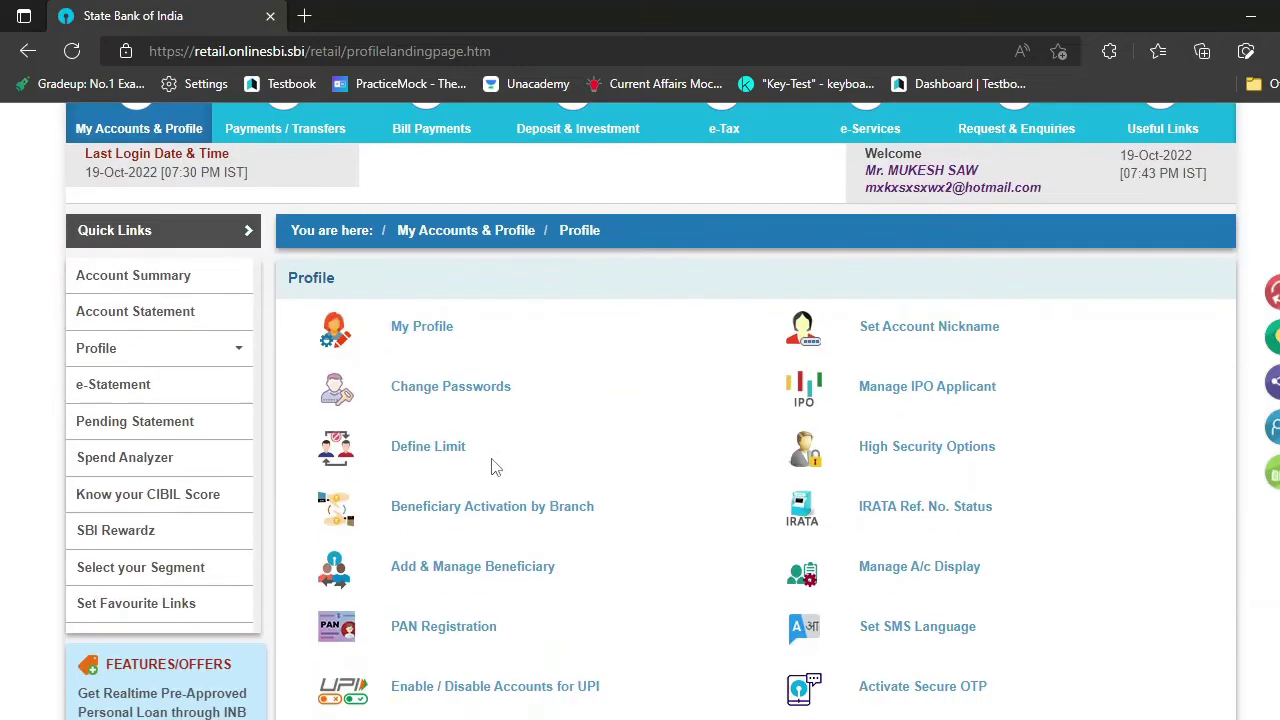
# - View My Profile details, then return to the Profile options list
pyautogui.click(428, 330)
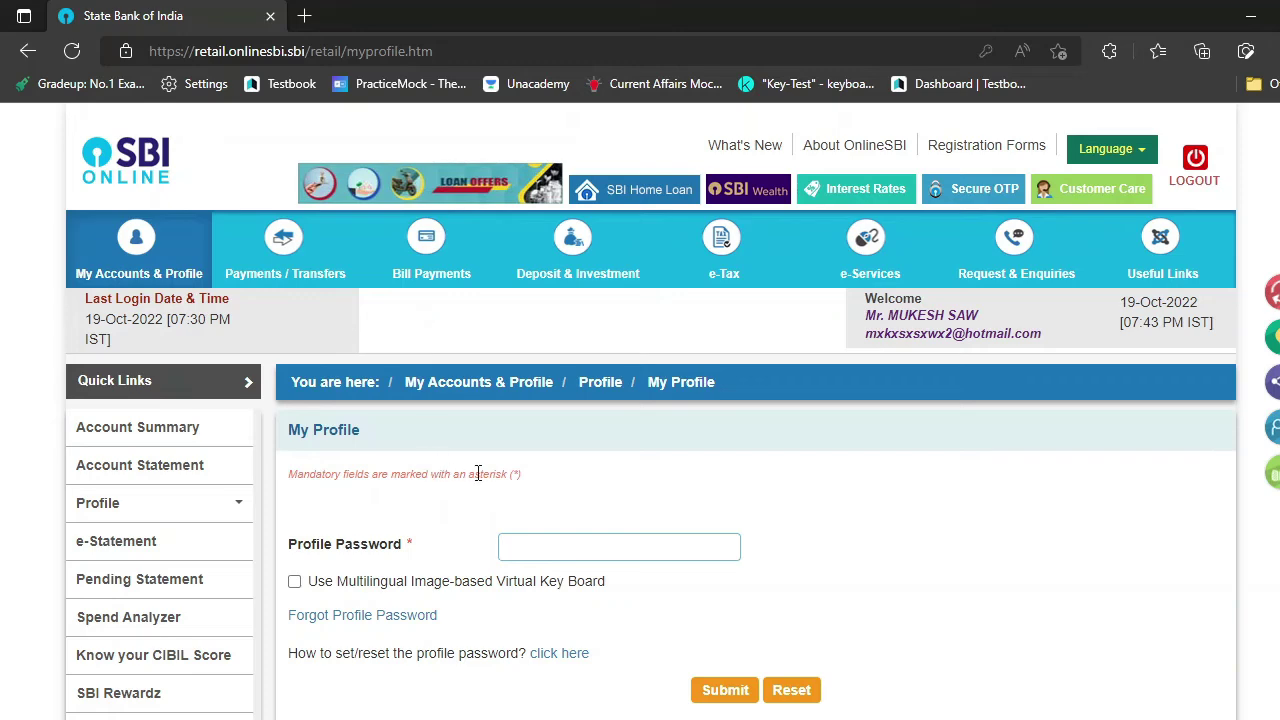
pyautogui.scroll(-2, 478, 473)
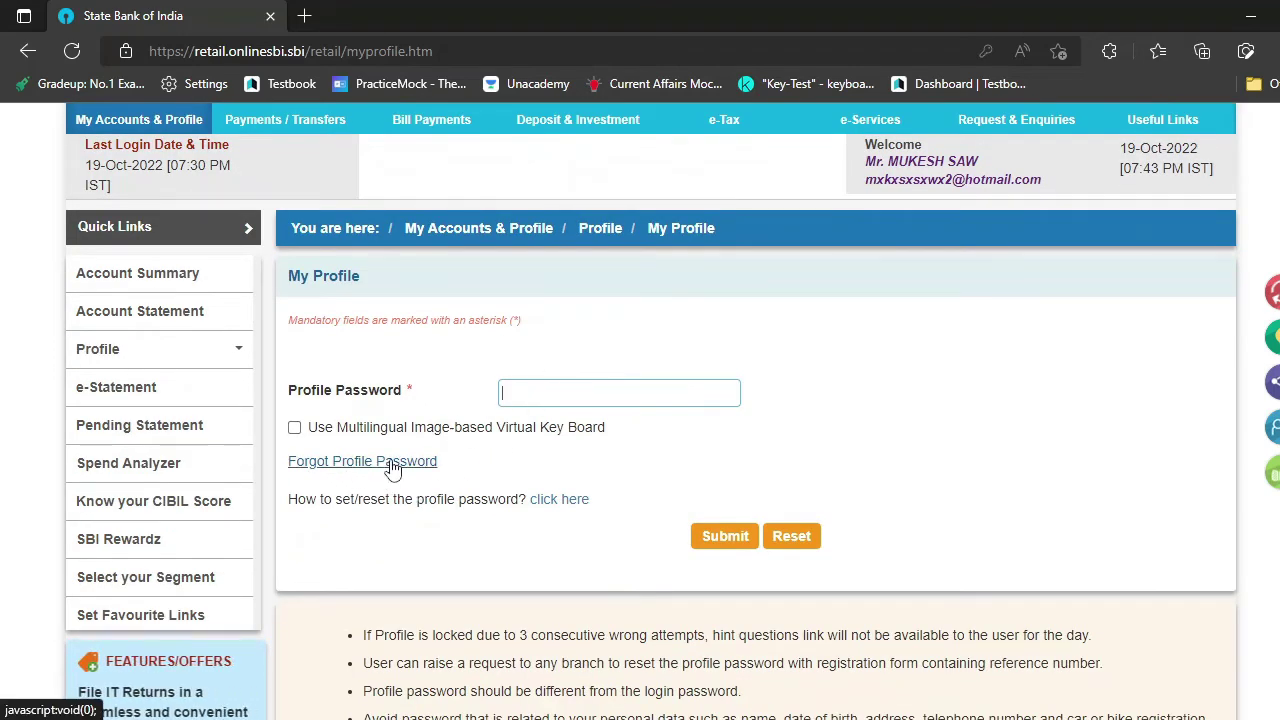
pyautogui.click(150, 122)
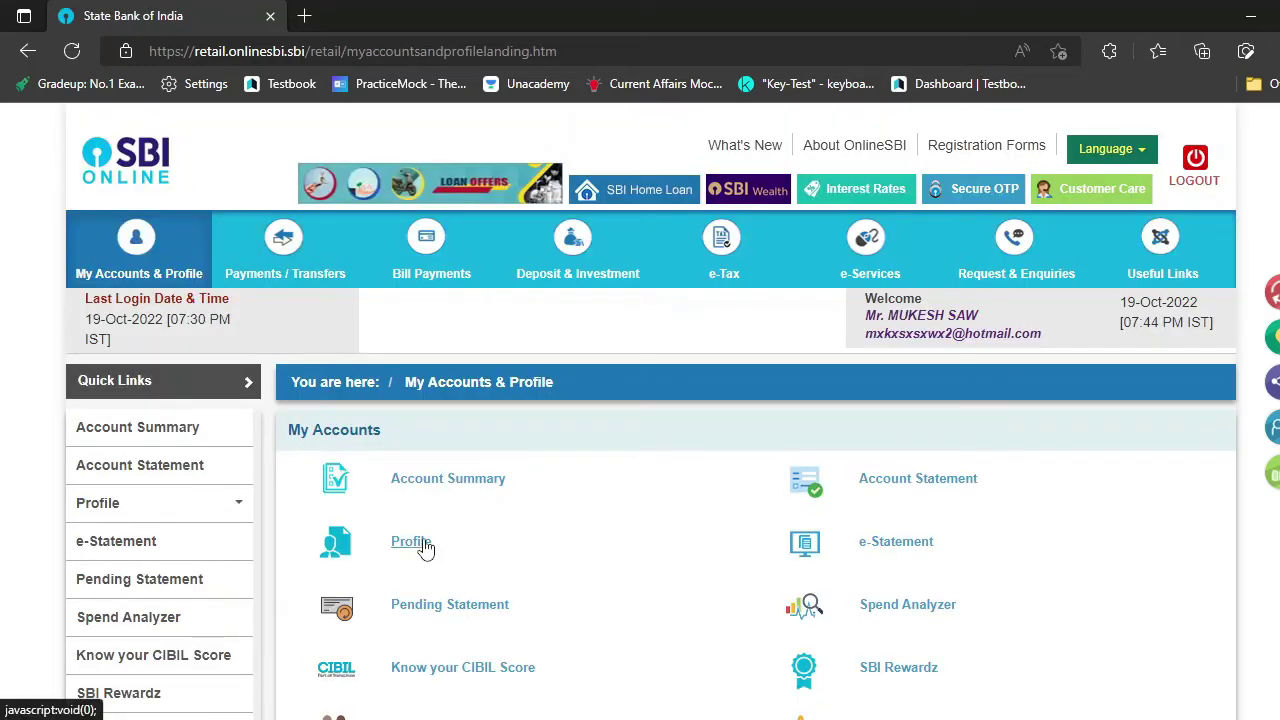
pyautogui.click(425, 545)
pyautogui.scroll(-2, 440, 430)
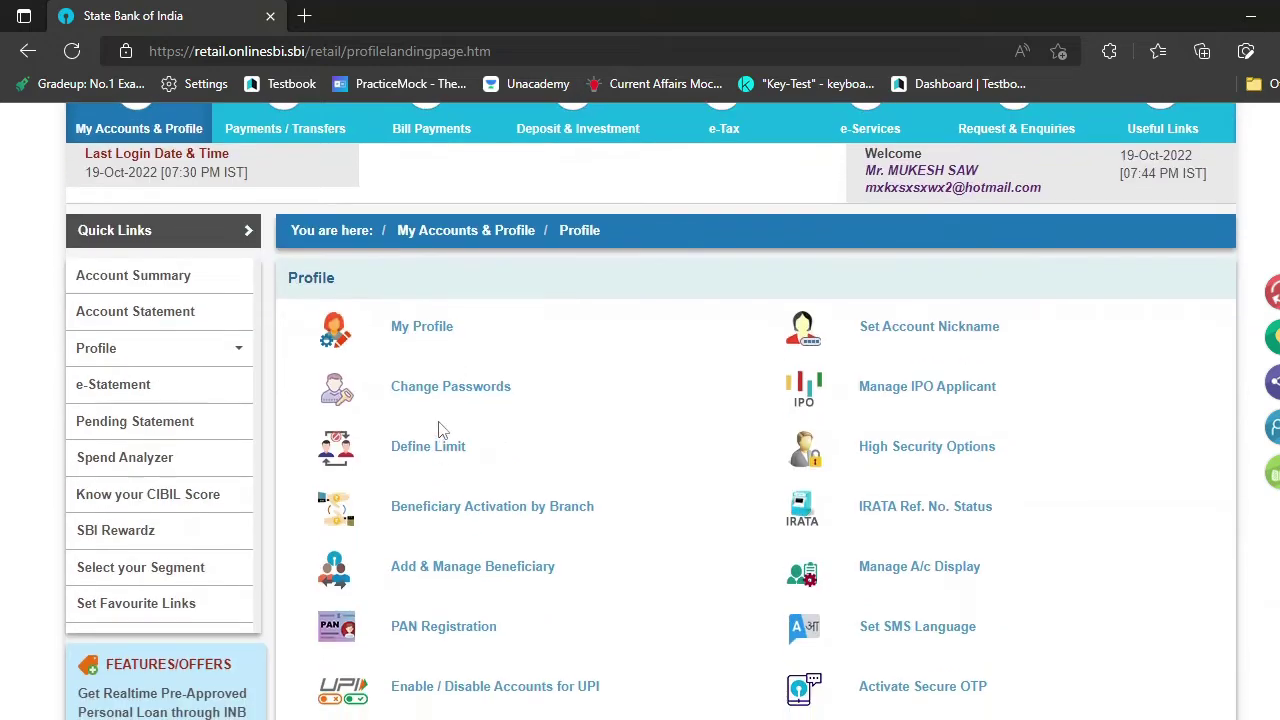
# - Go to Change Passwords, choose the profile password, and start the forgotten-profile-password reset
pyautogui.click(423, 389)
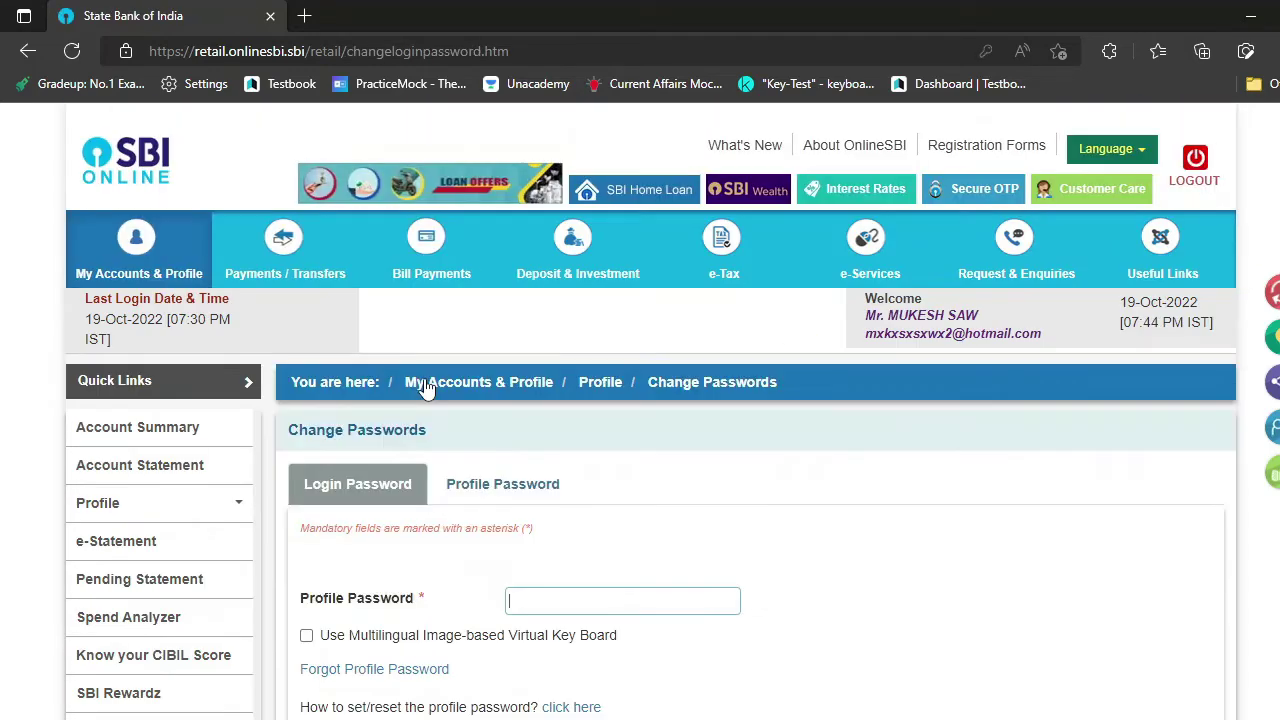
pyautogui.scroll(-2, 428, 387)
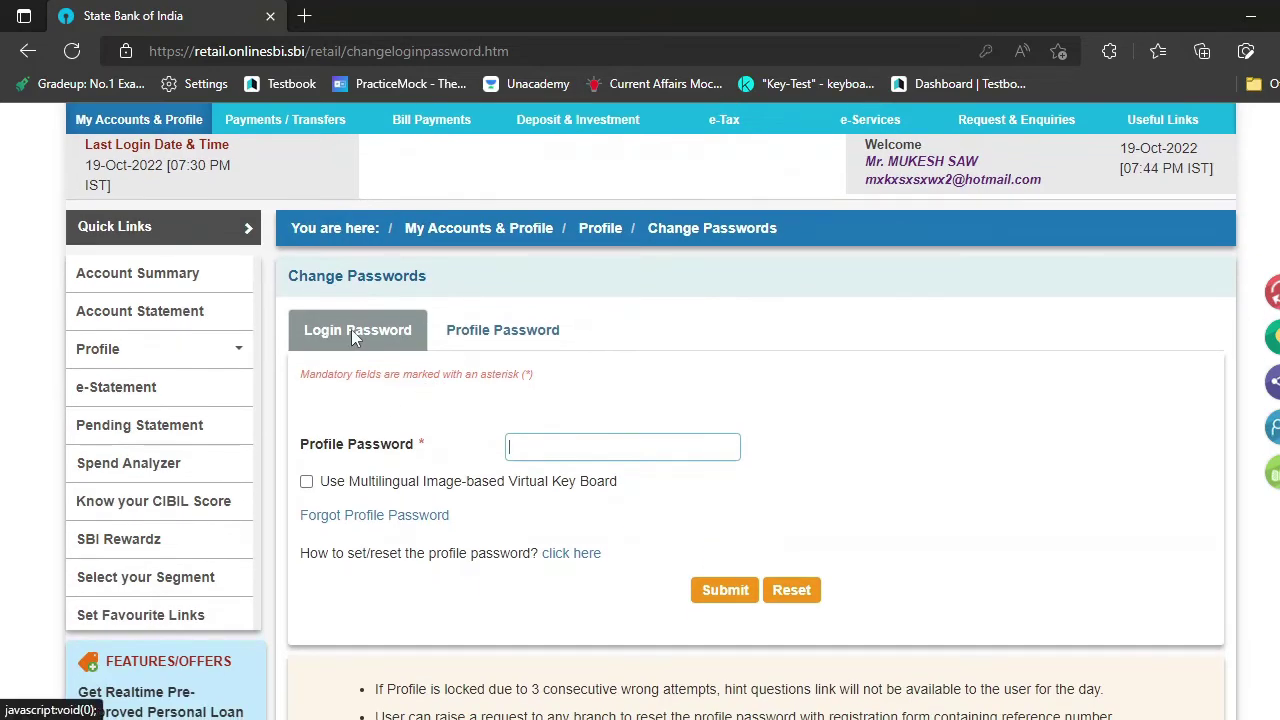
pyautogui.click(510, 333)
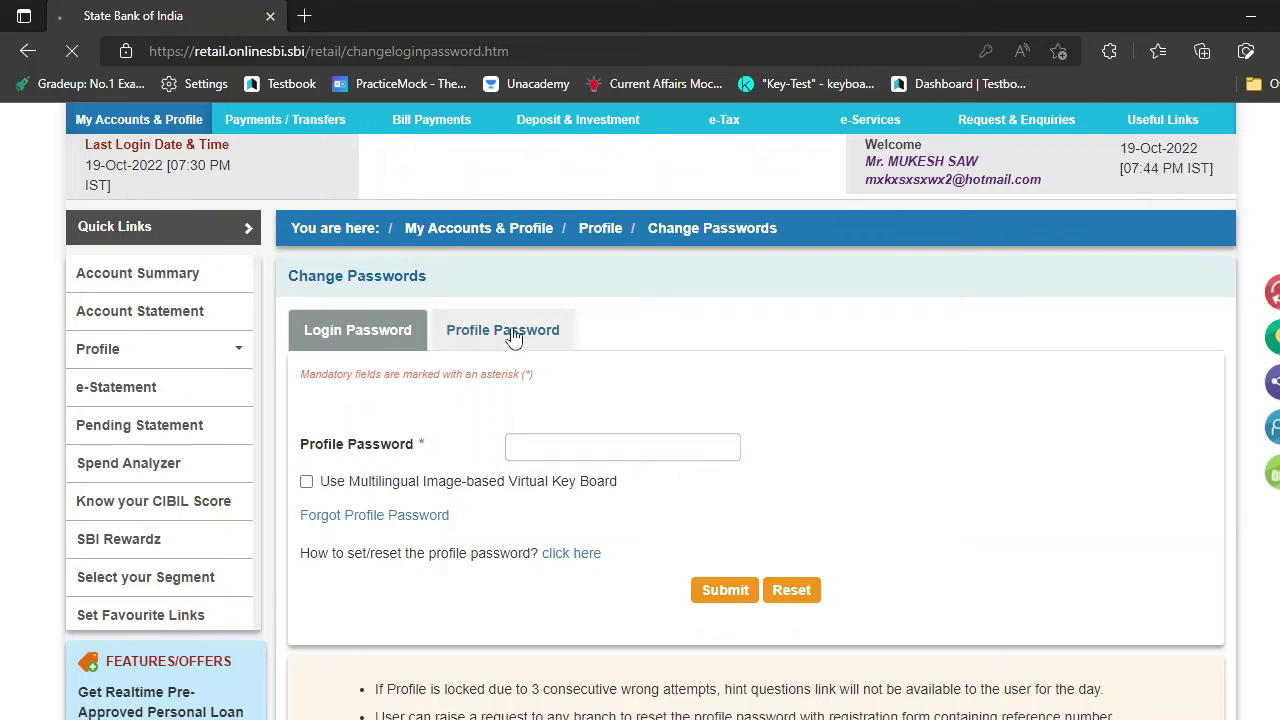
pyautogui.scroll(-2, 509, 414)
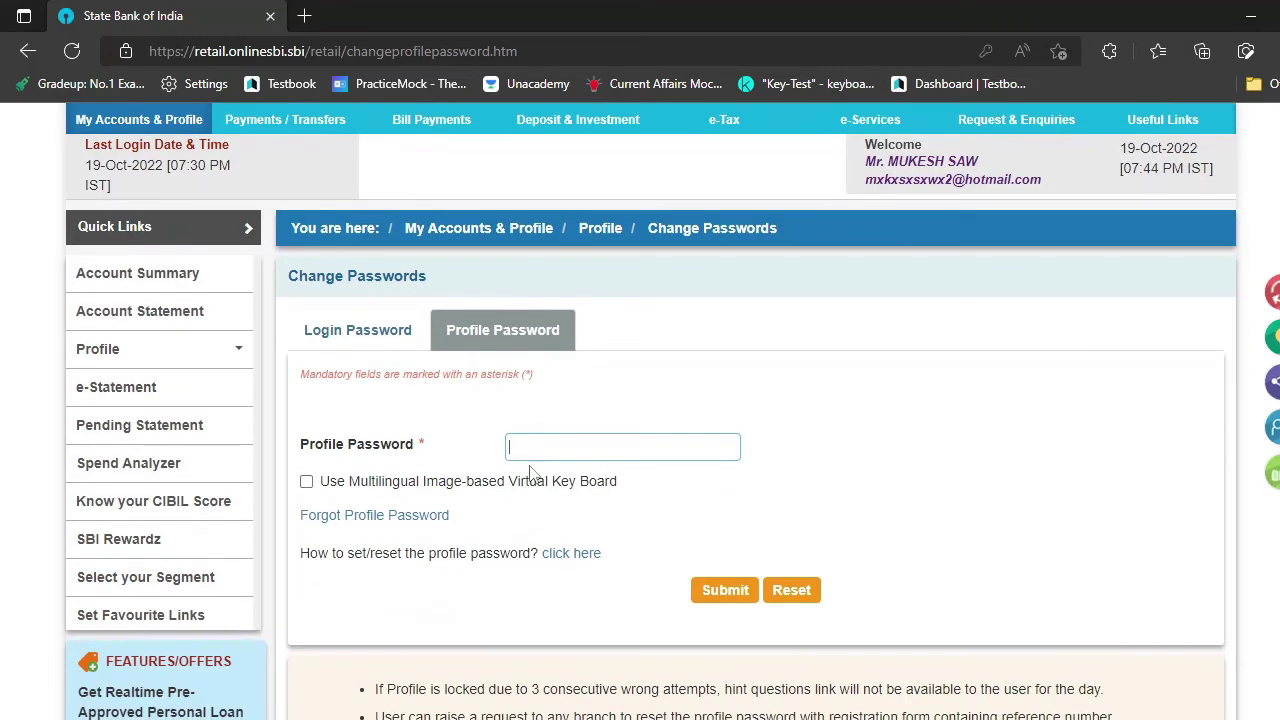
pyautogui.click(549, 443)
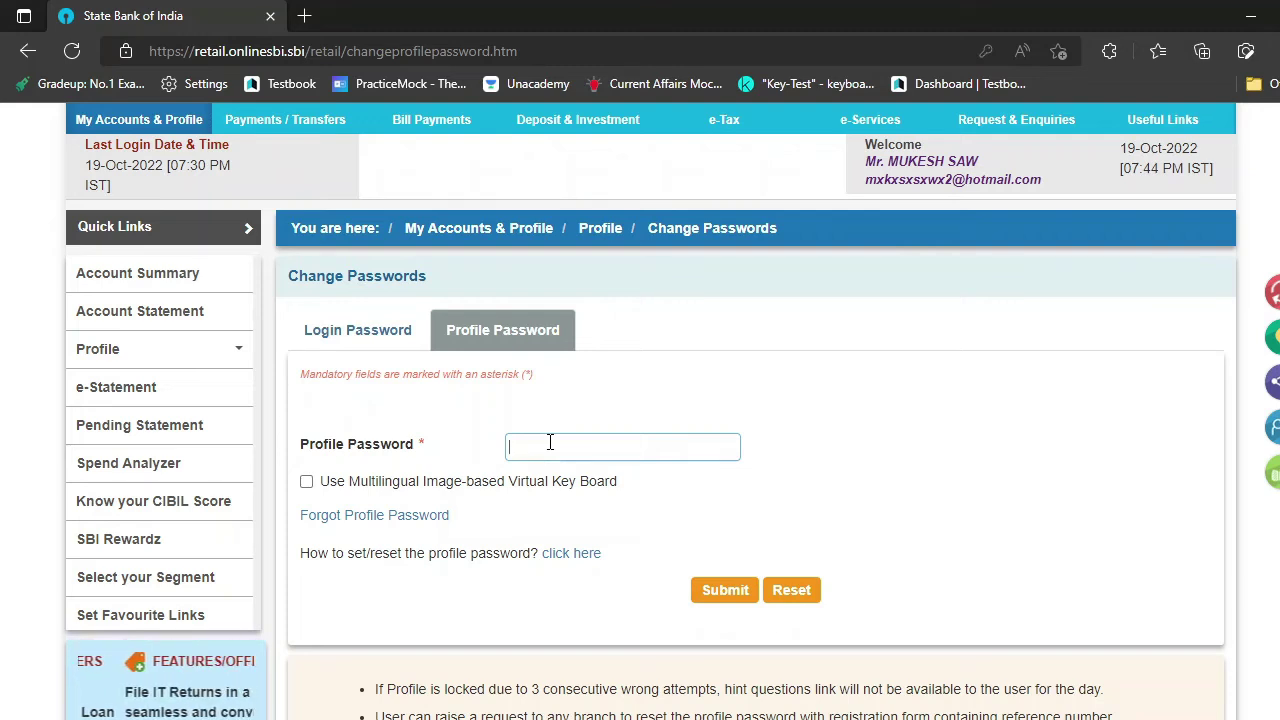
pyautogui.click(372, 518)
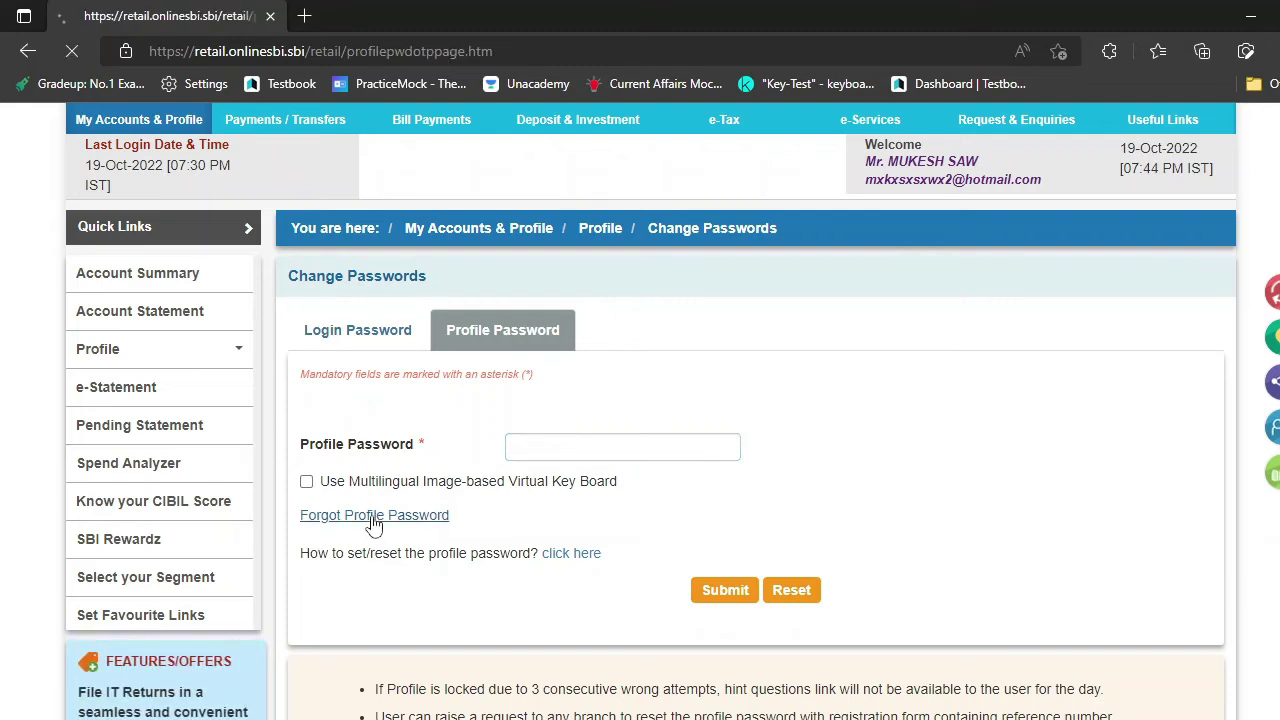
pyautogui.scroll(-2, 491, 543)
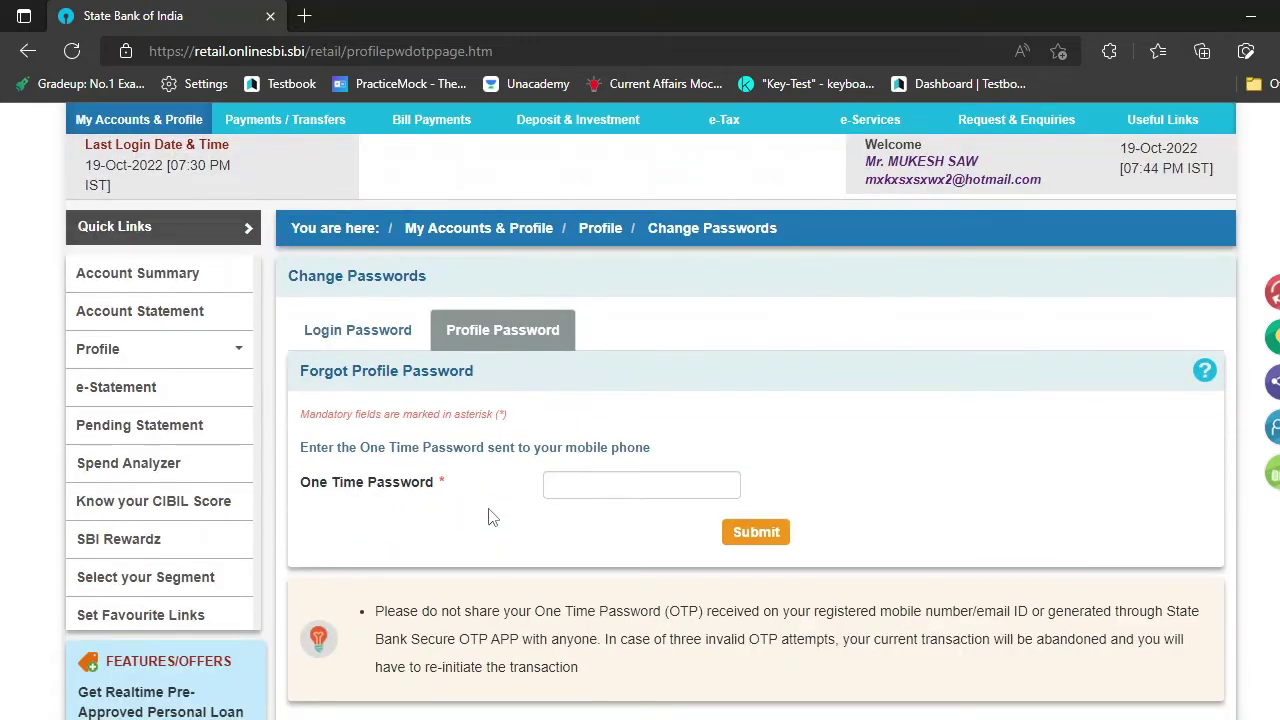
# - Enter the one-time password received on the phone and submit it
pyautogui.click(563, 481)
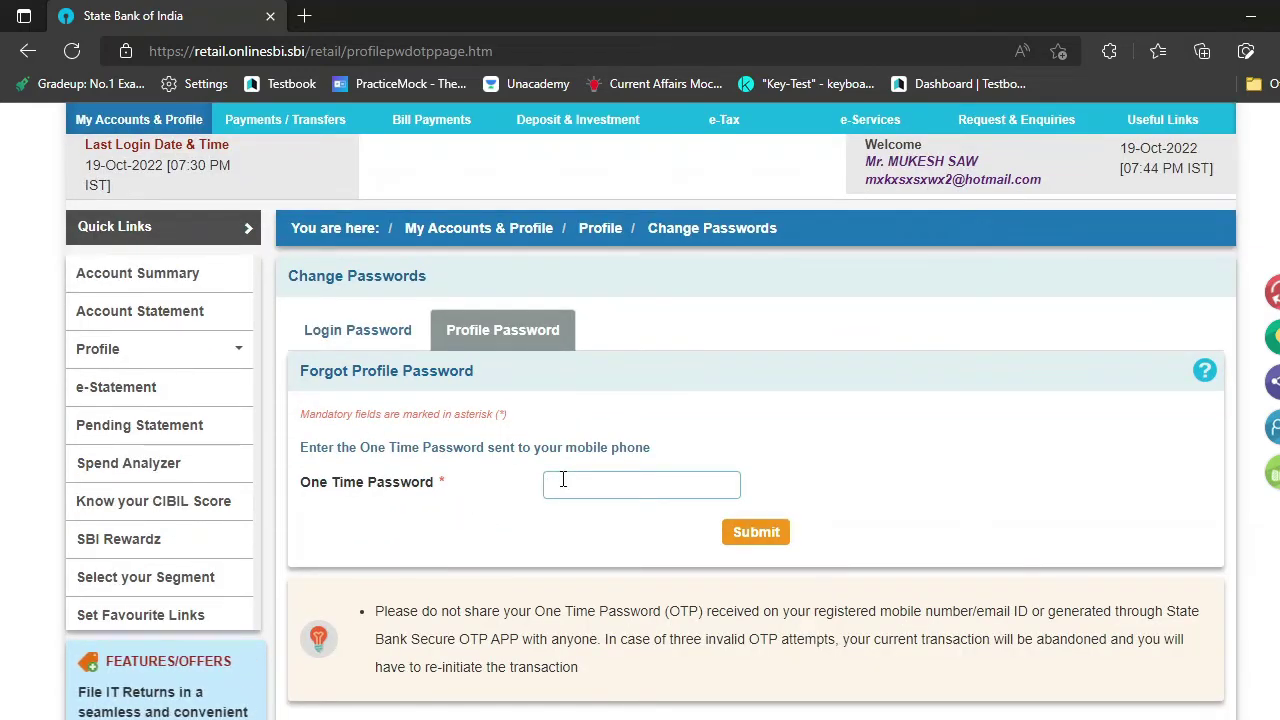
pyautogui.write('•••••')
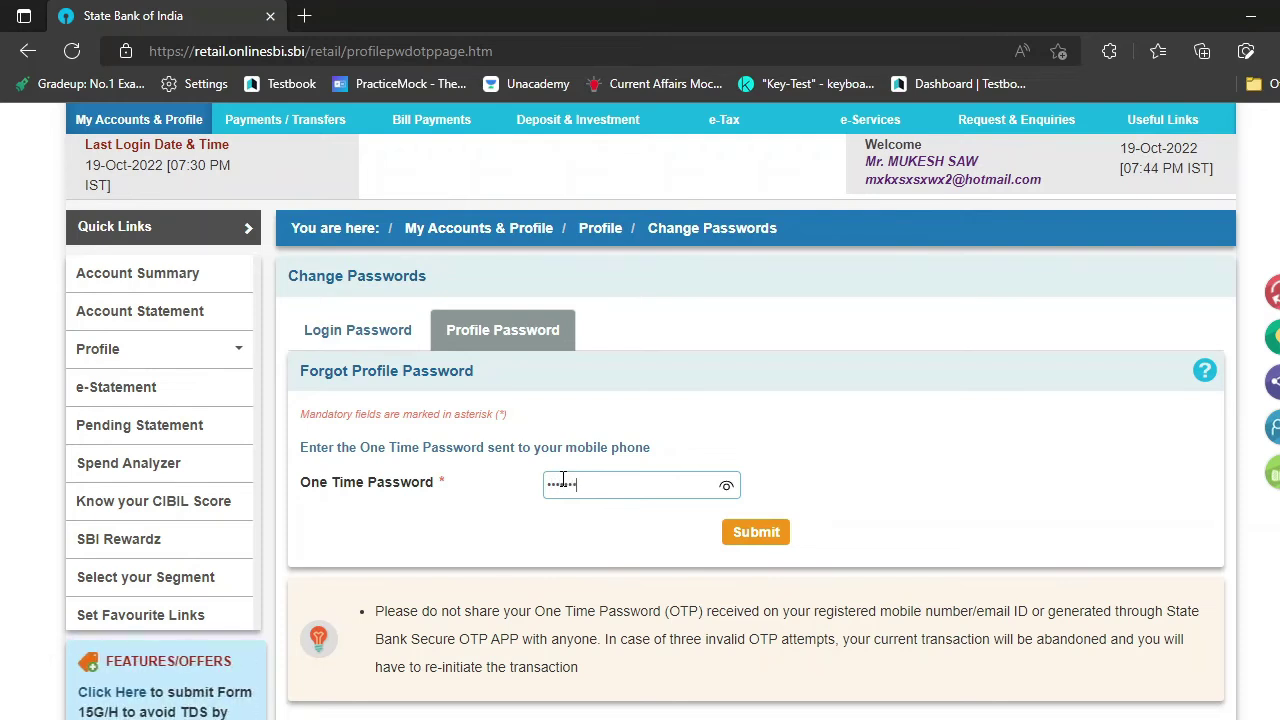
pyautogui.click(760, 536)
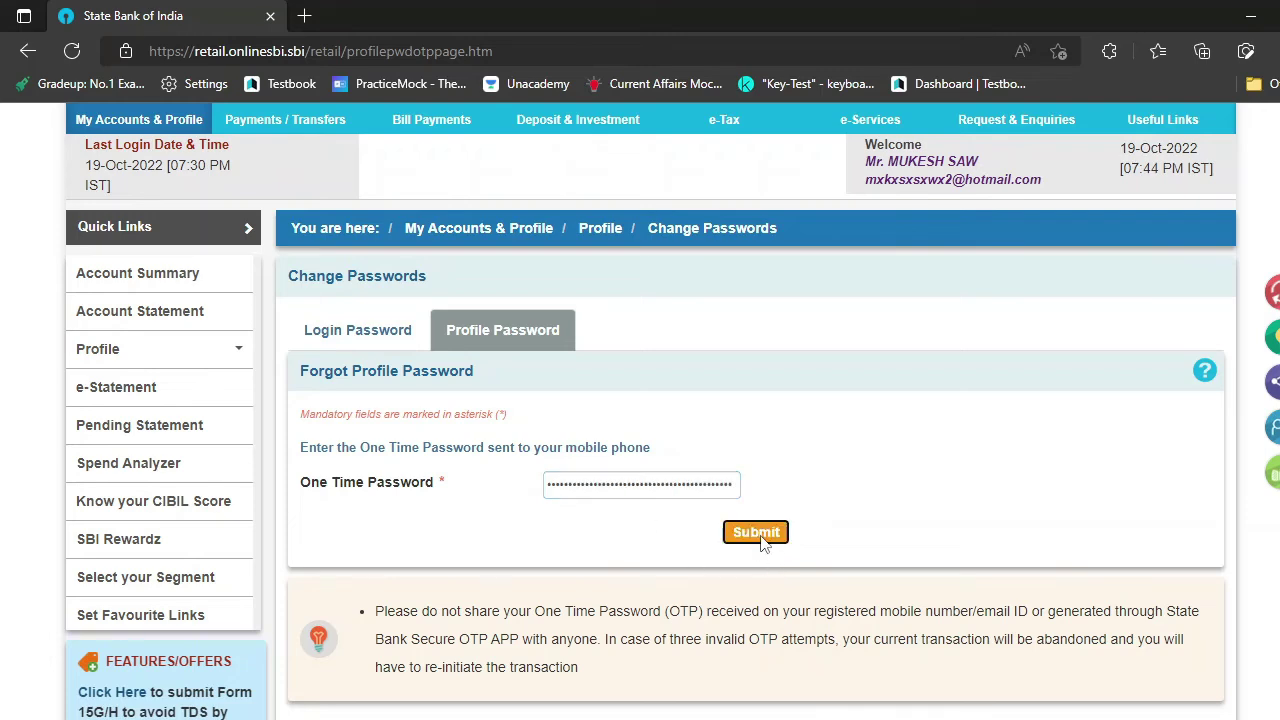
pyautogui.scroll(-3, 762, 545)
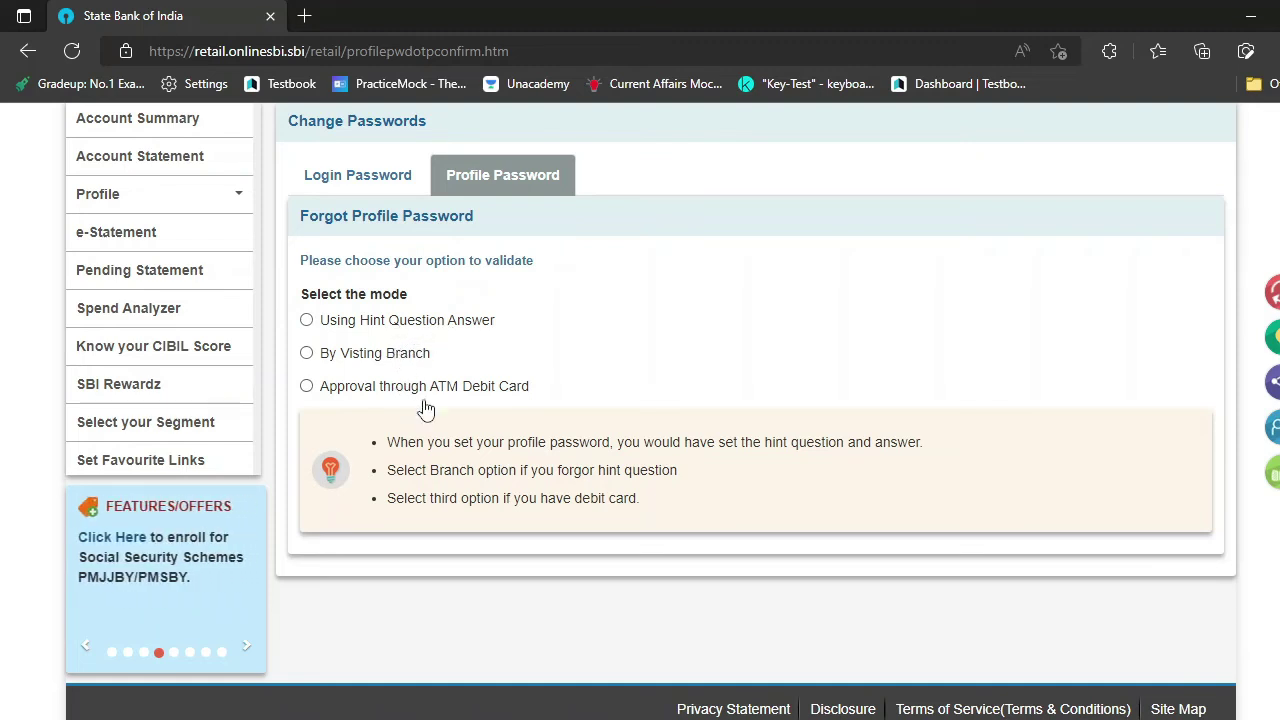
# - Choose Approval through ATM Debit Card for the savings account, then select the active card and its expiry month and year
pyautogui.click(306, 386)
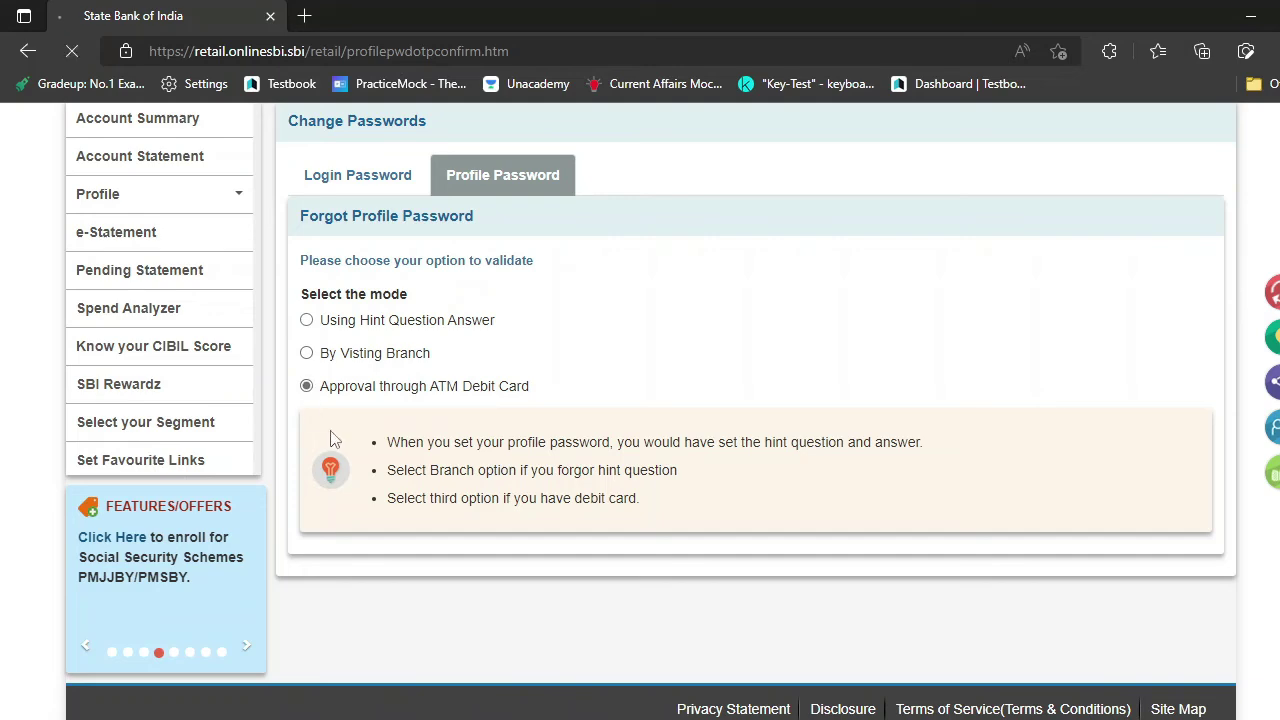
pyautogui.scroll(-2, 623, 565)
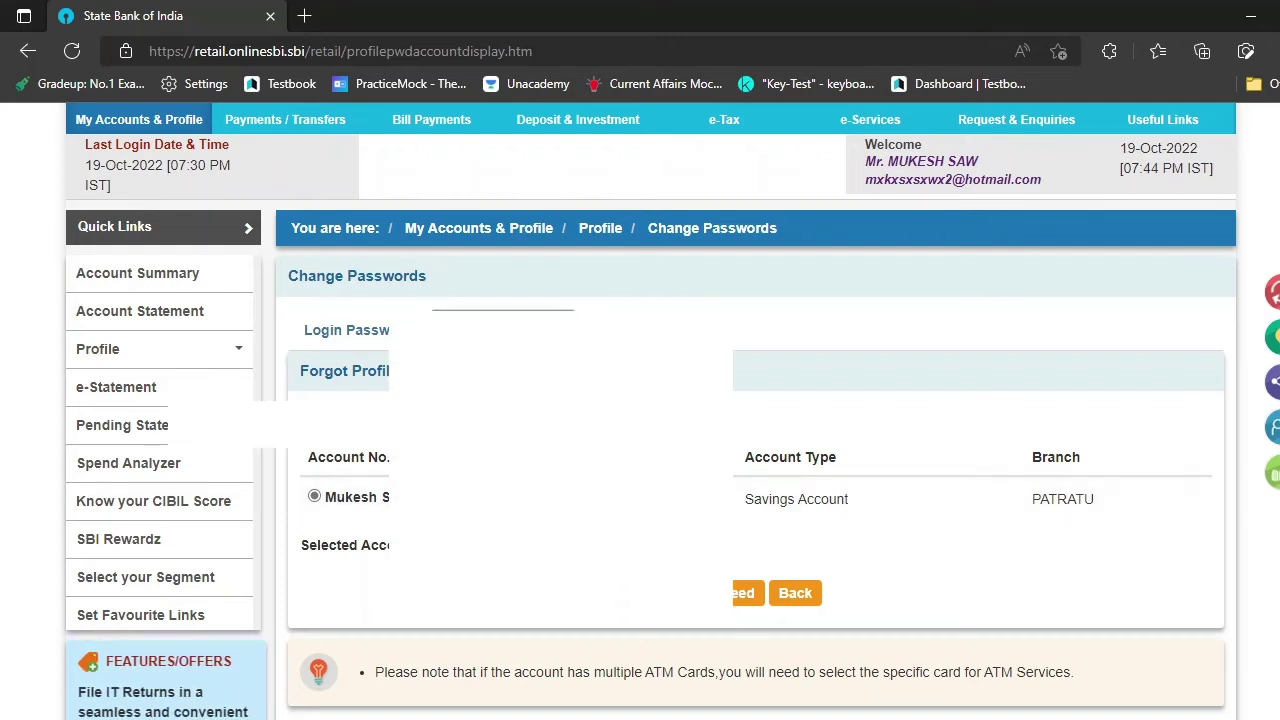
pyautogui.click(745, 594)
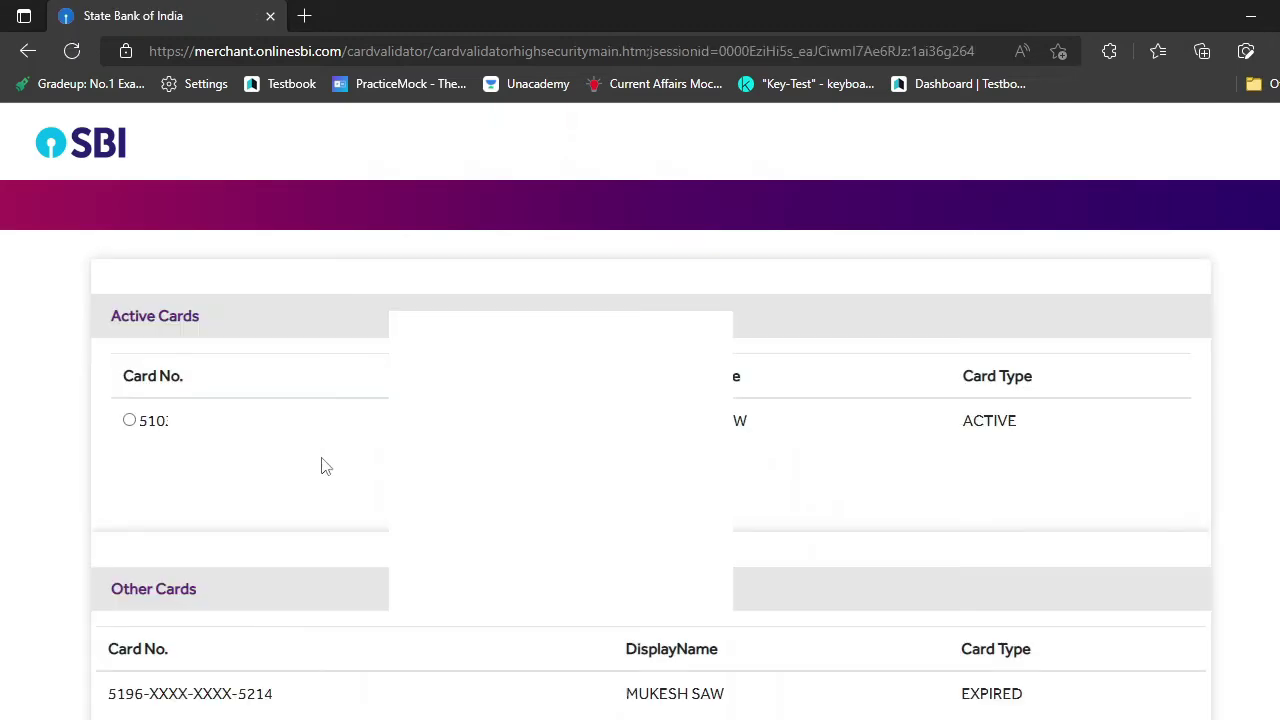
pyautogui.click(129, 420)
pyautogui.click(420, 450)
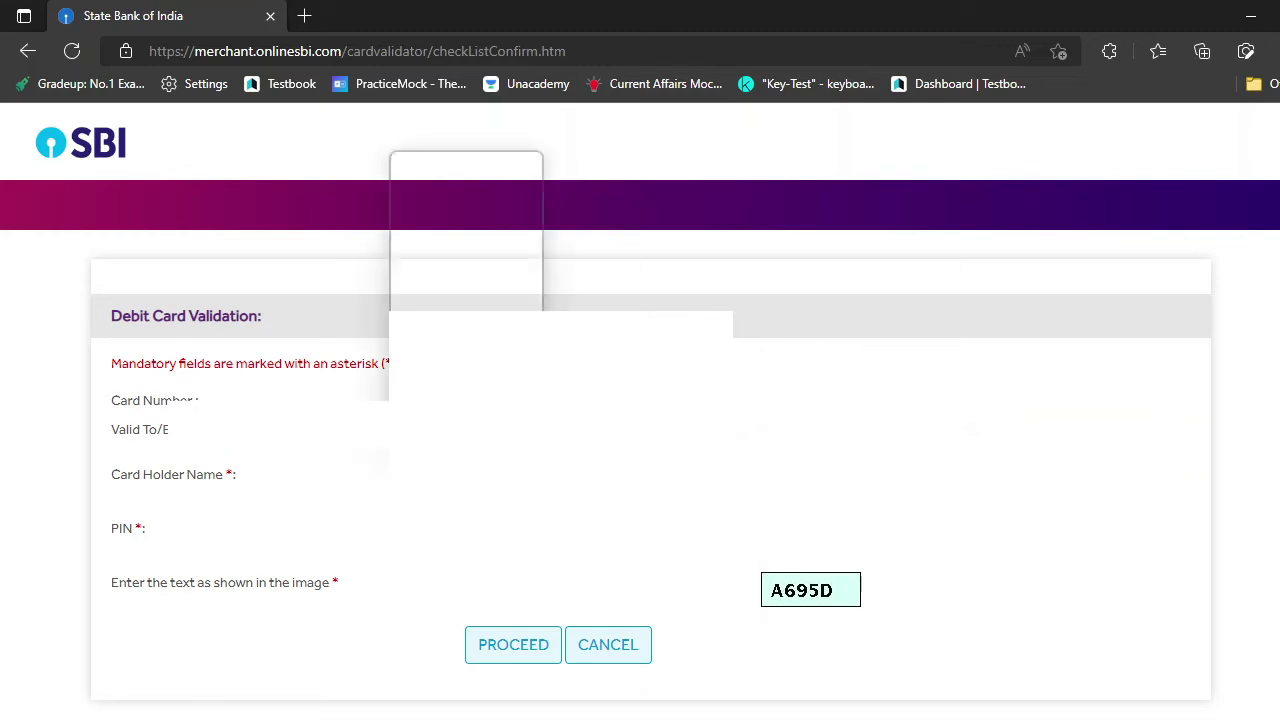
pyautogui.click(430, 219)
pyautogui.click(600, 452)
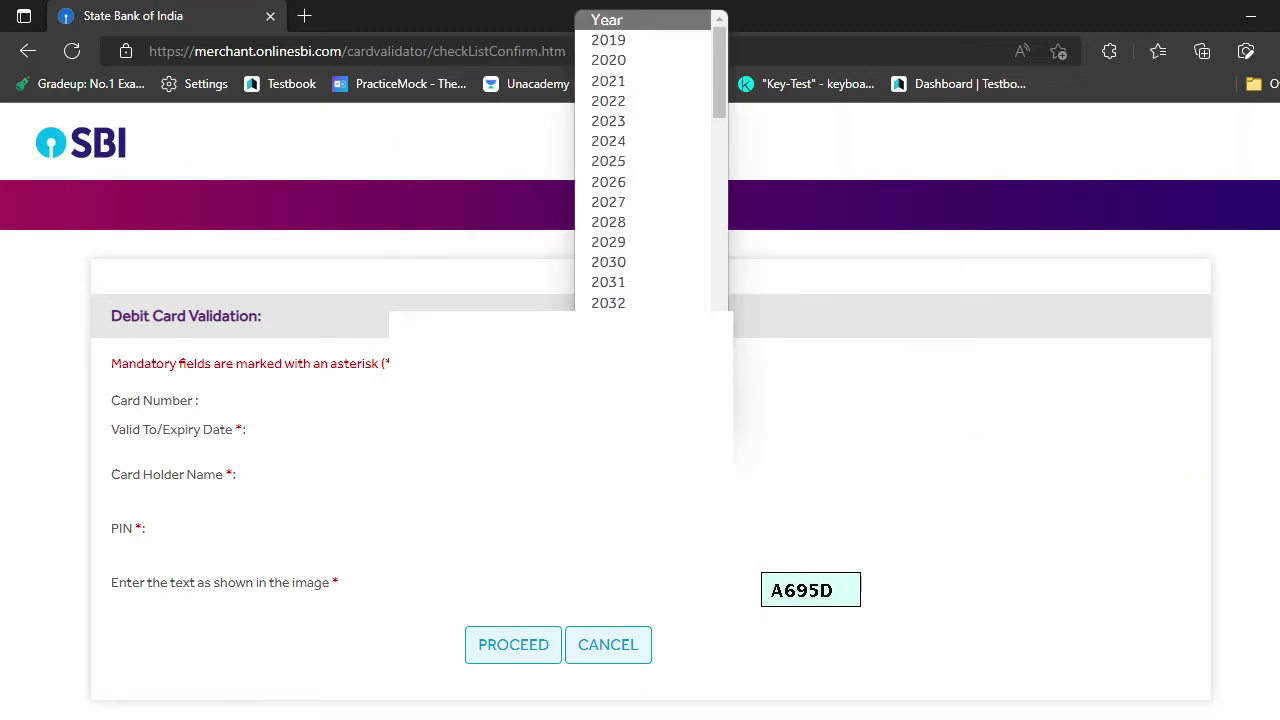
pyautogui.click(628, 128)
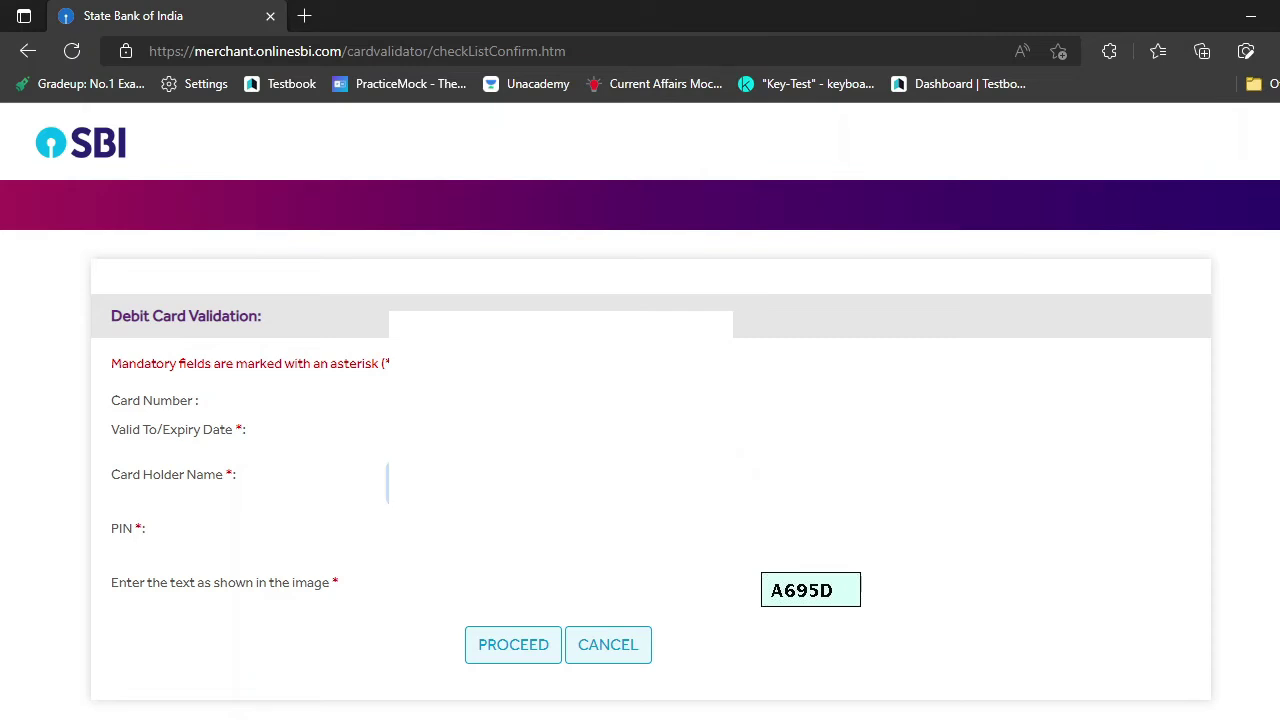
# - Enter the card PIN and the captcha, submit the debit card validation, and dismiss the save-password popup
pyautogui.click(560, 537)
pyautogui.click(560, 590)
pyautogui.write('a695D')
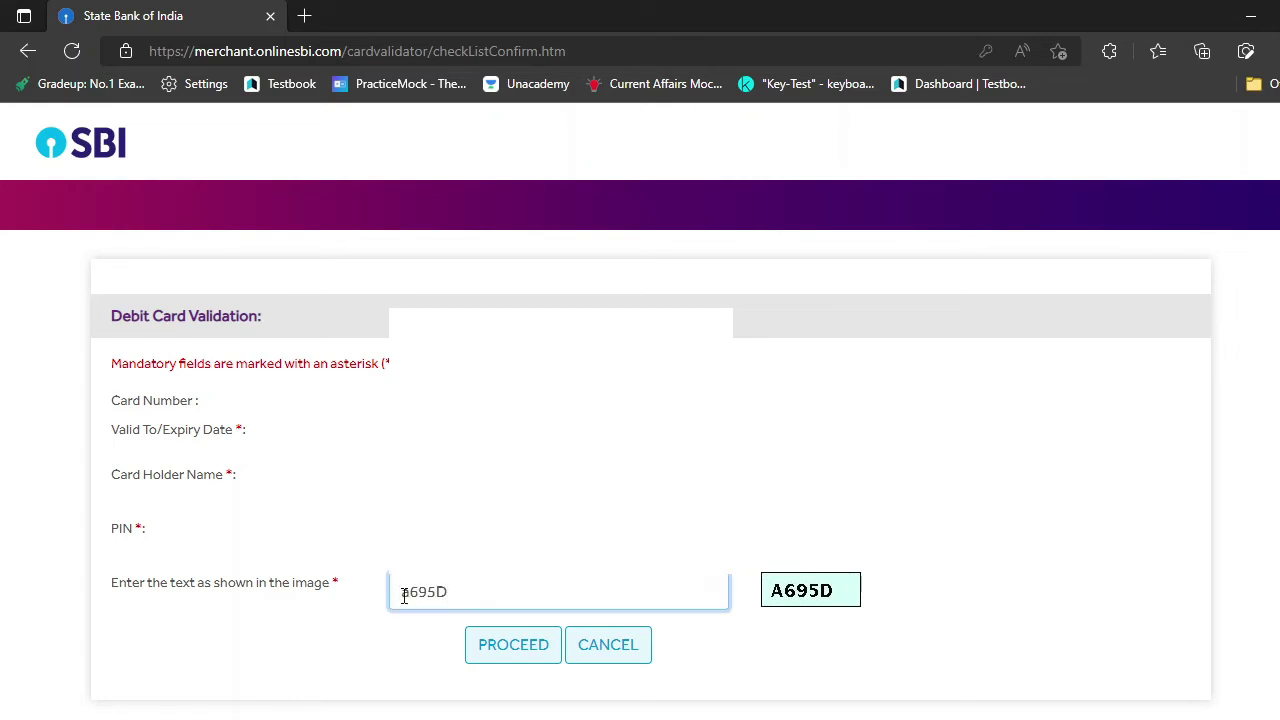
pyautogui.click(413, 598)
pyautogui.press('BackSpace')
pyautogui.write('A')
pyautogui.click(509, 649)
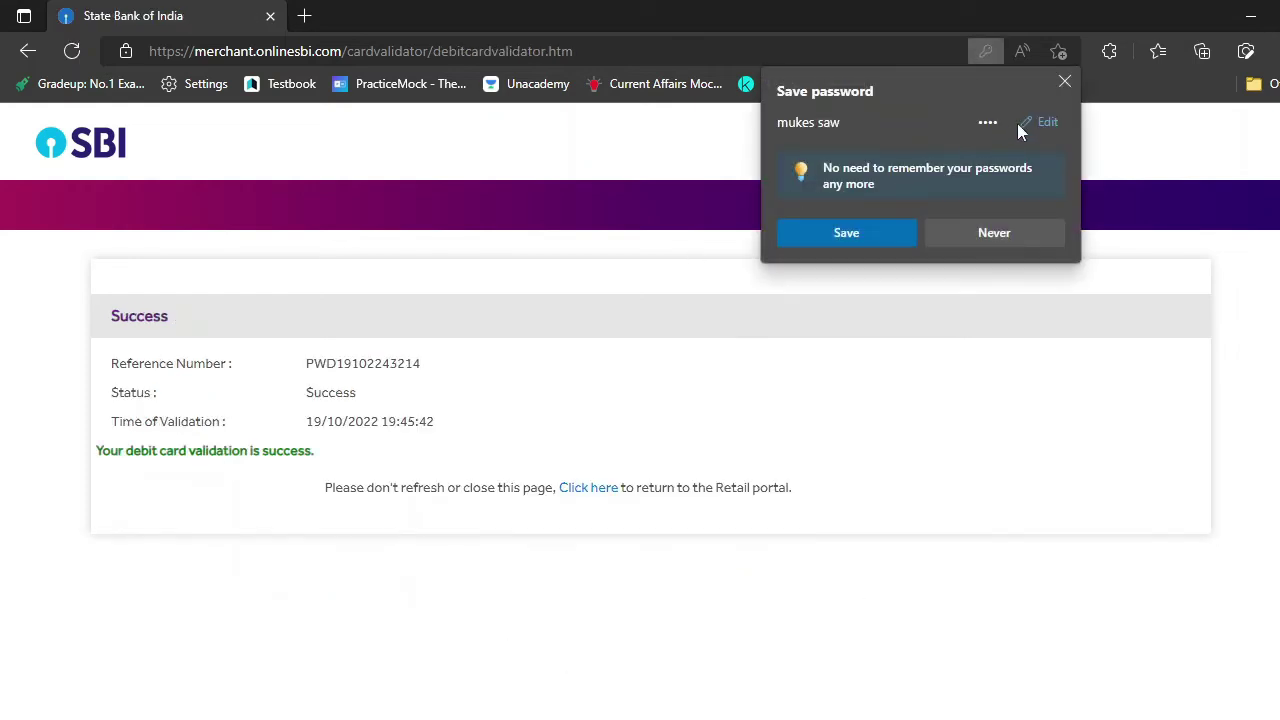
pyautogui.click(1064, 81)
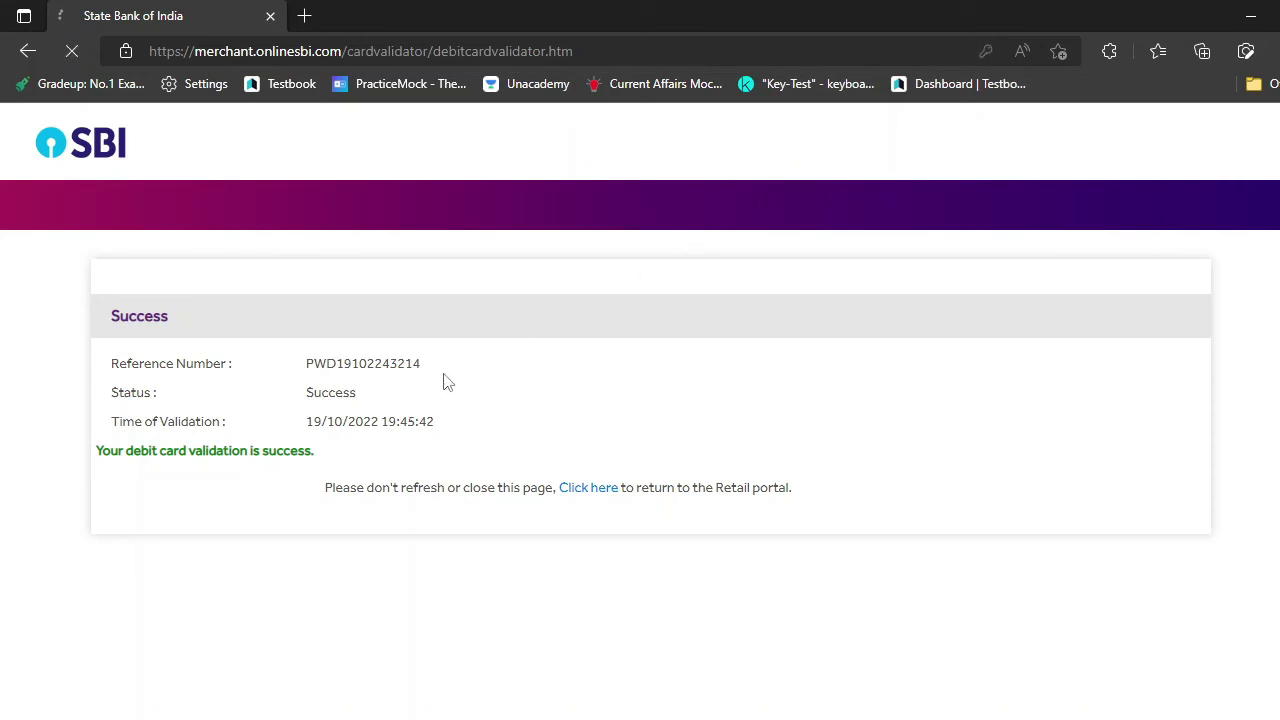
pyautogui.scroll(-2, 476, 430)
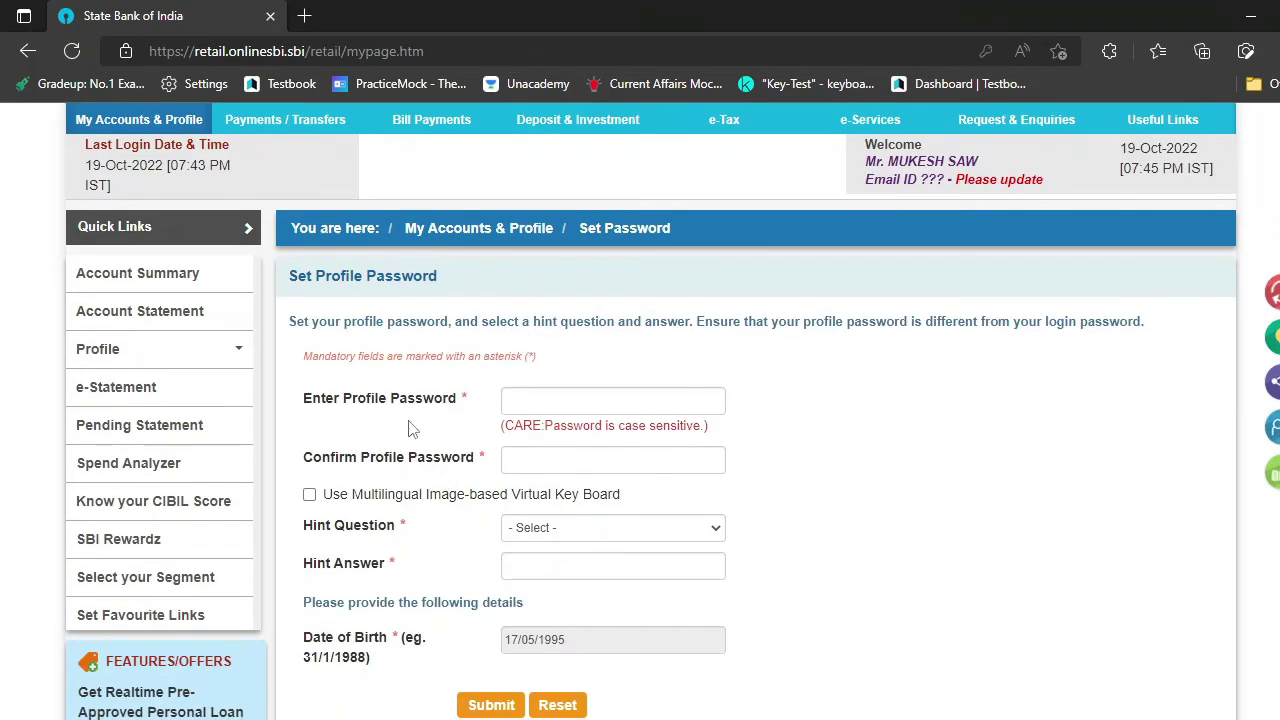
# - Enter the new profile password and confirm it
pyautogui.scroll(-2, 591, 397)
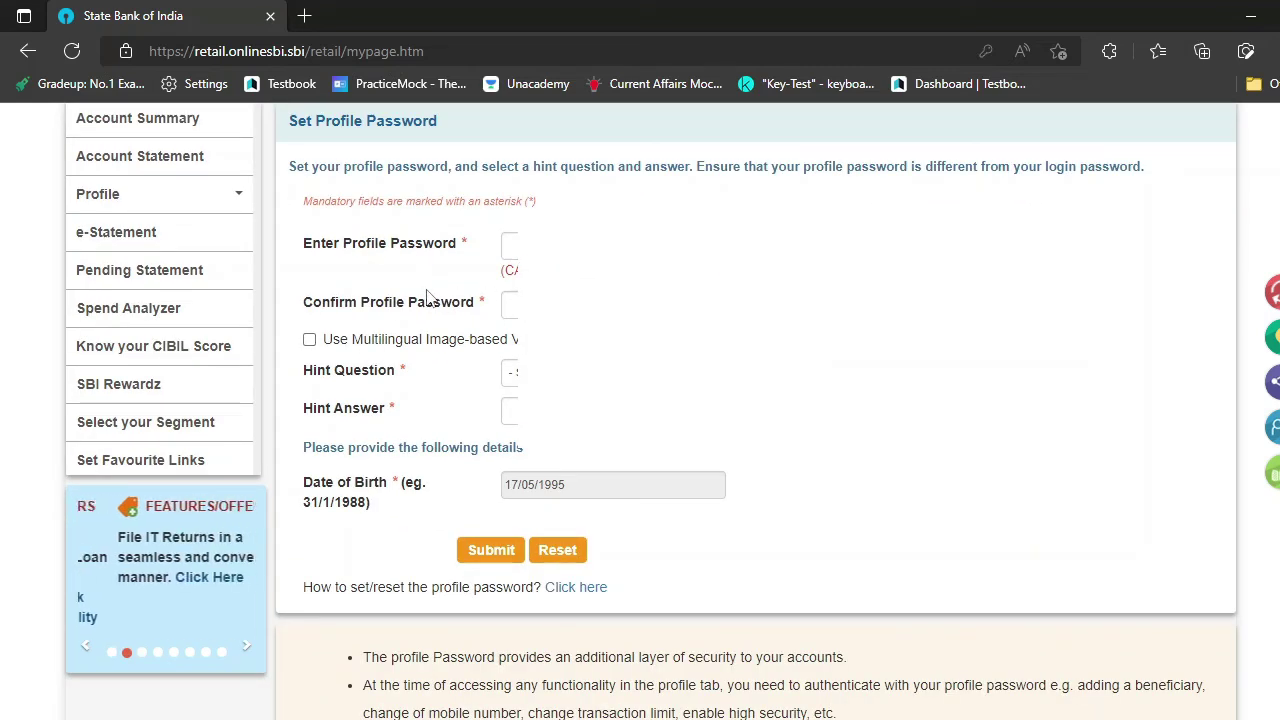
pyautogui.click(510, 245)
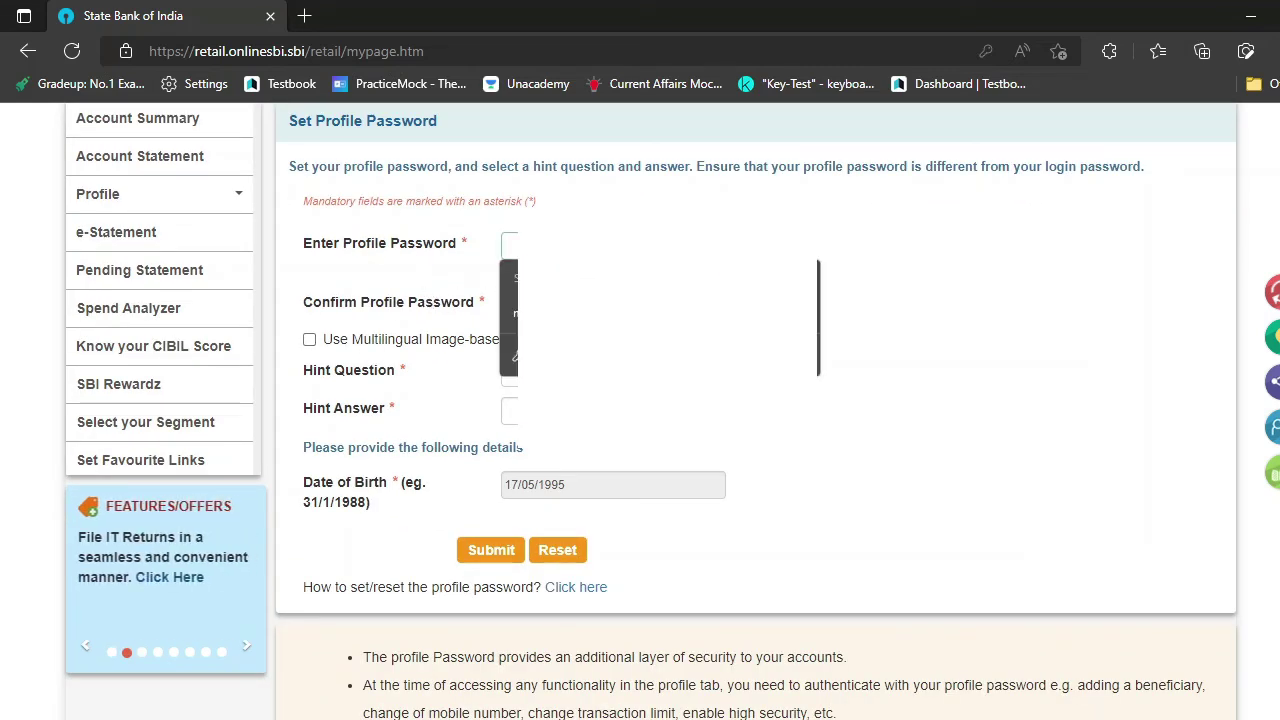
pyautogui.write('••')
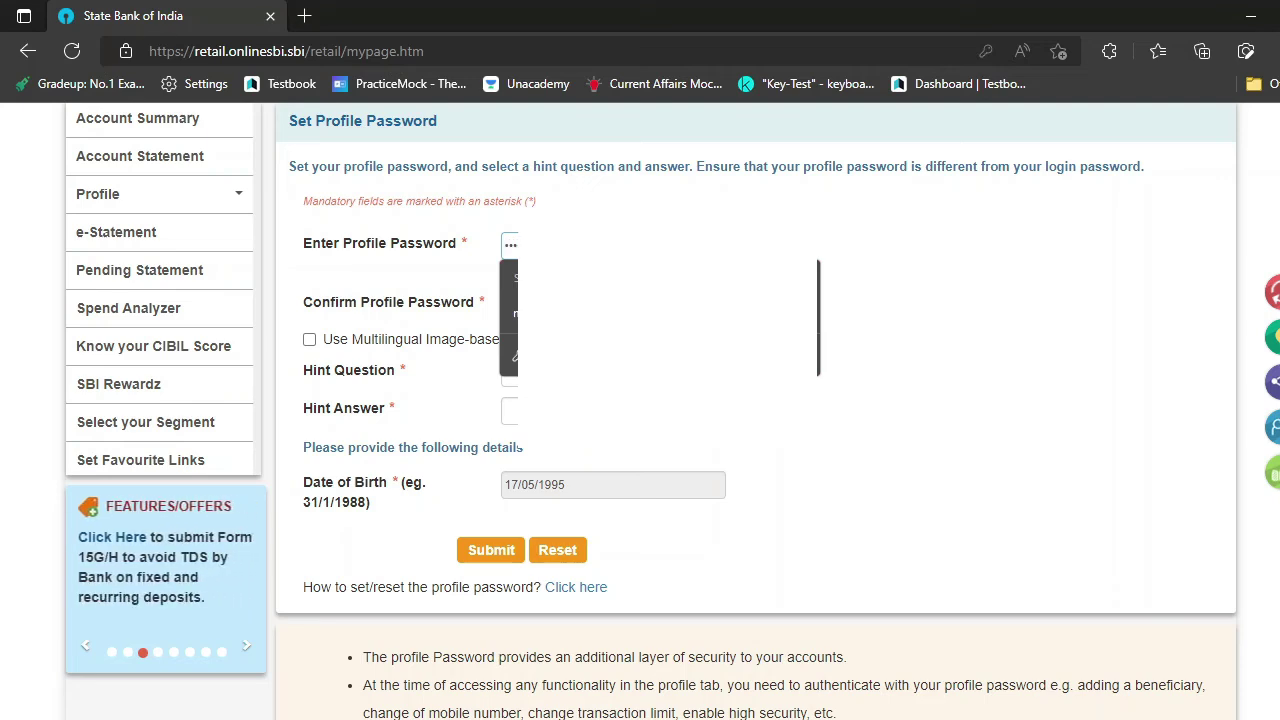
pyautogui.press('BackSpace')
pyautogui.press('BackSpace')
pyautogui.press('BackSpace')
pyautogui.write('•••')
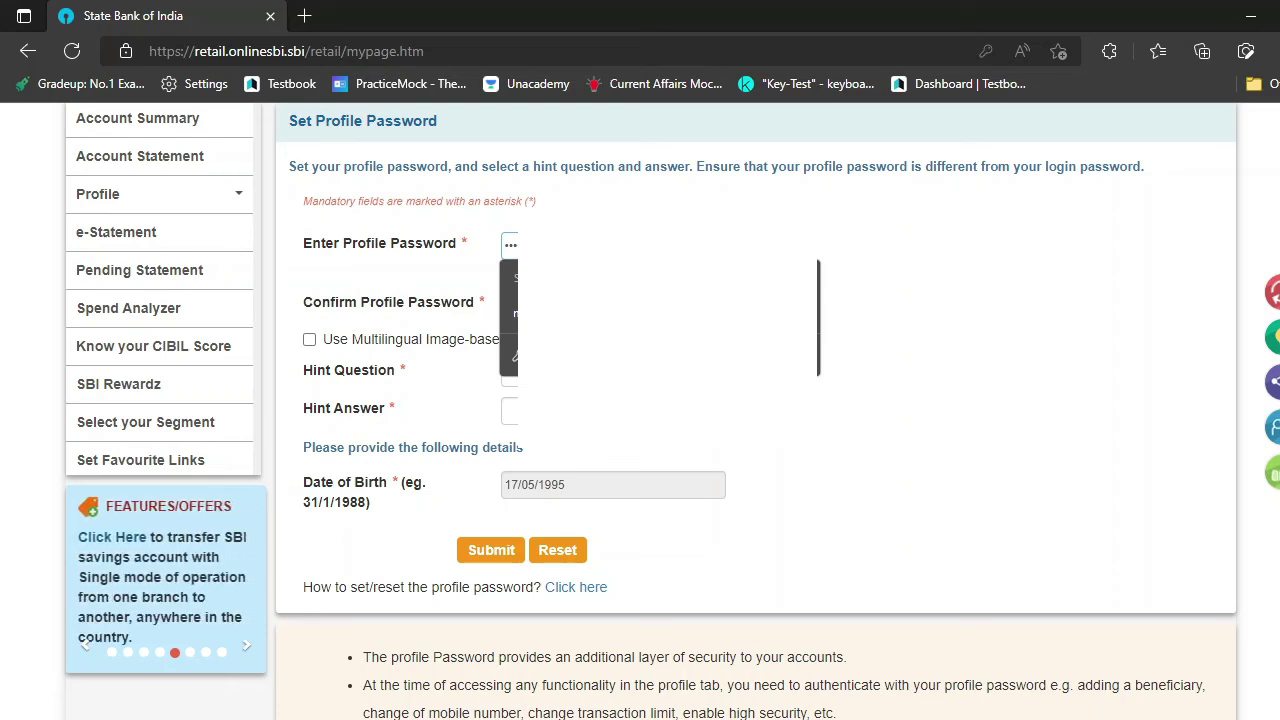
pyautogui.click(977, 268)
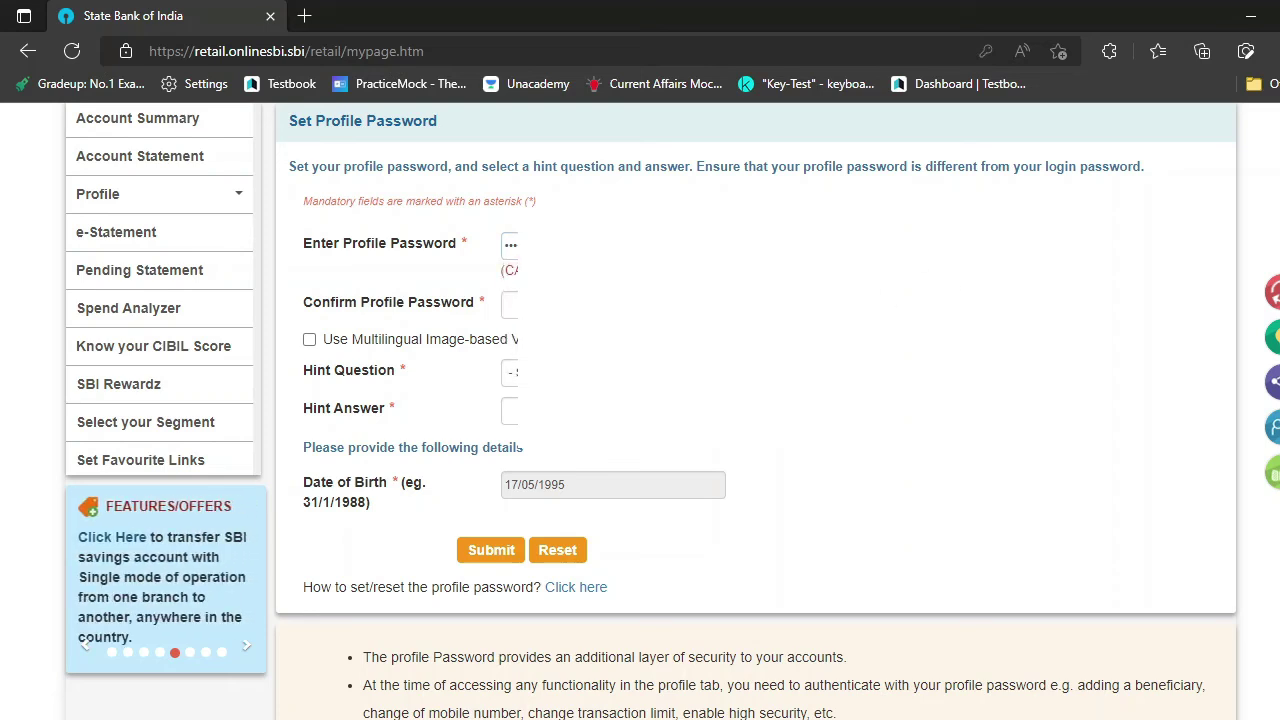
pyautogui.click(509, 304)
pyautogui.write('••••••')
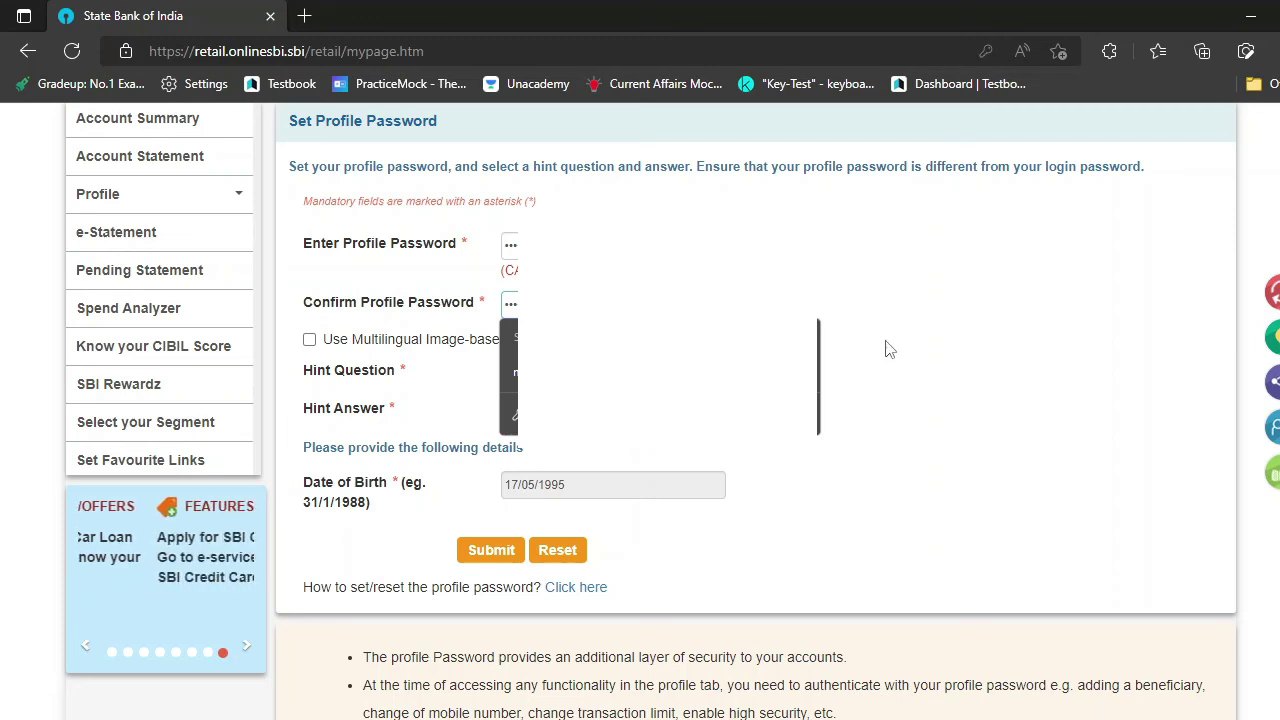
# - Pick a hint question, fill in the hint answer, and submit the new profile password
pyautogui.click(612, 372)
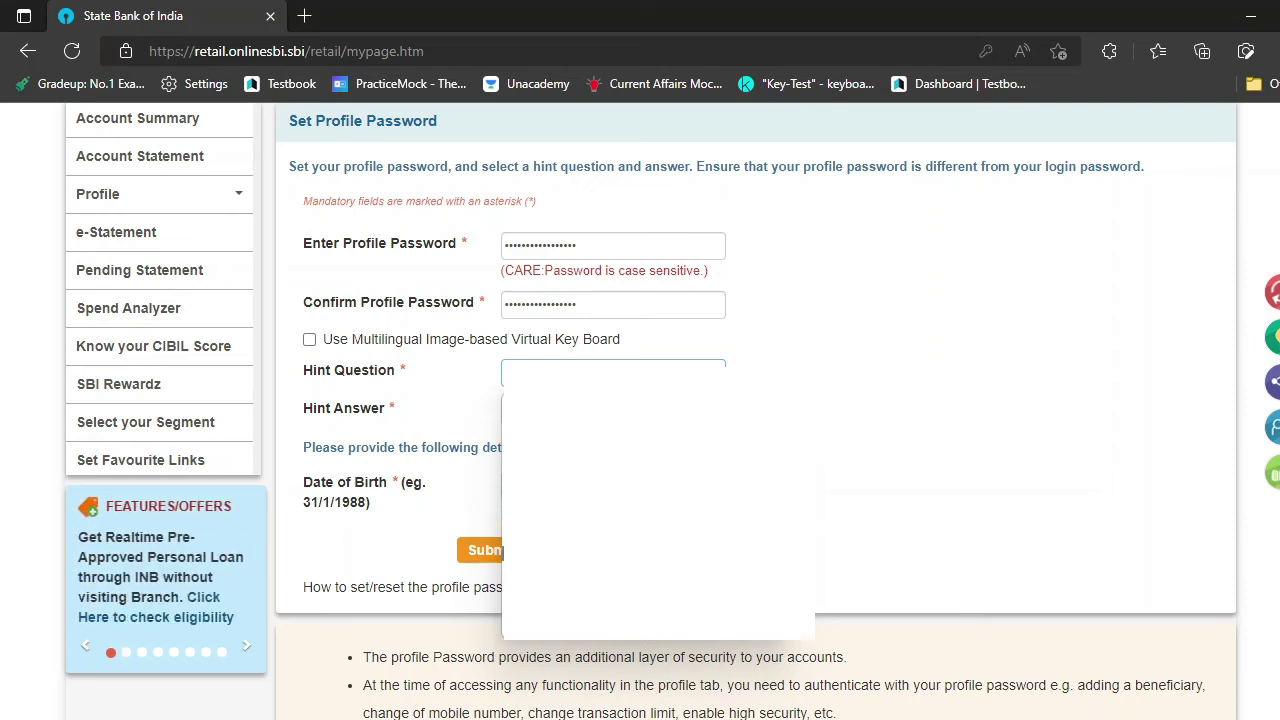
pyautogui.click(503, 410)
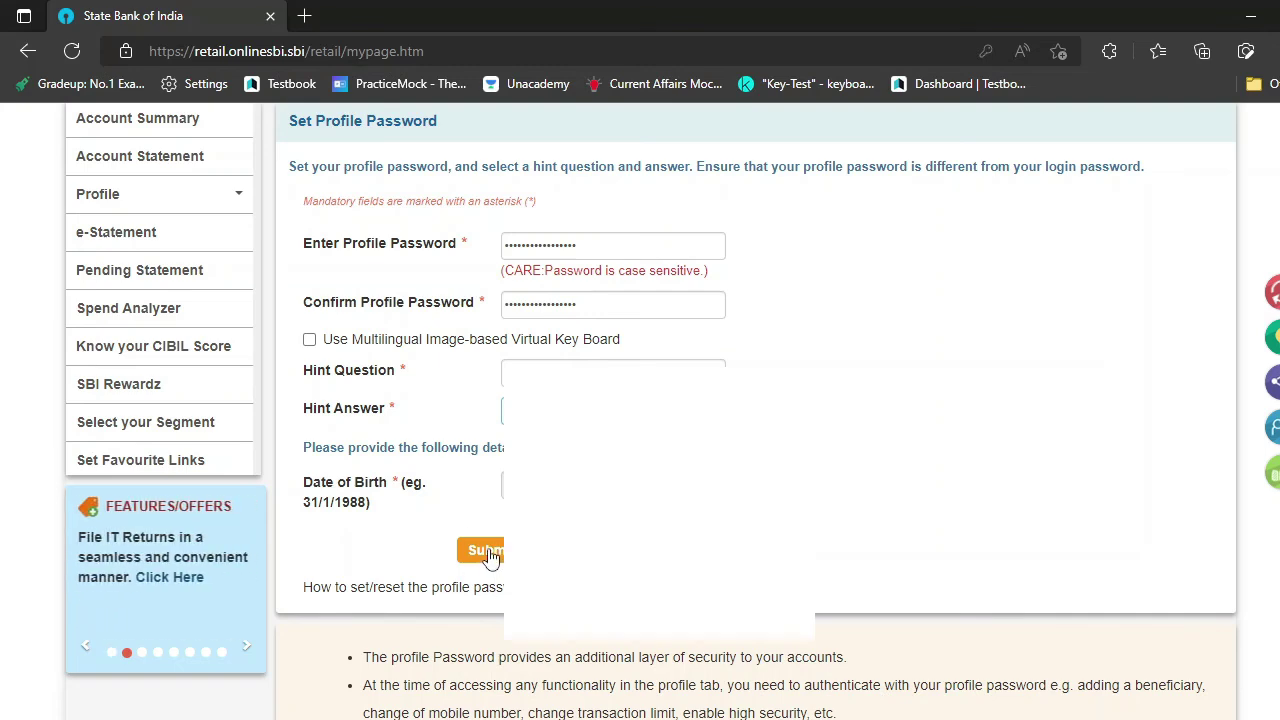
pyautogui.click(490, 556)
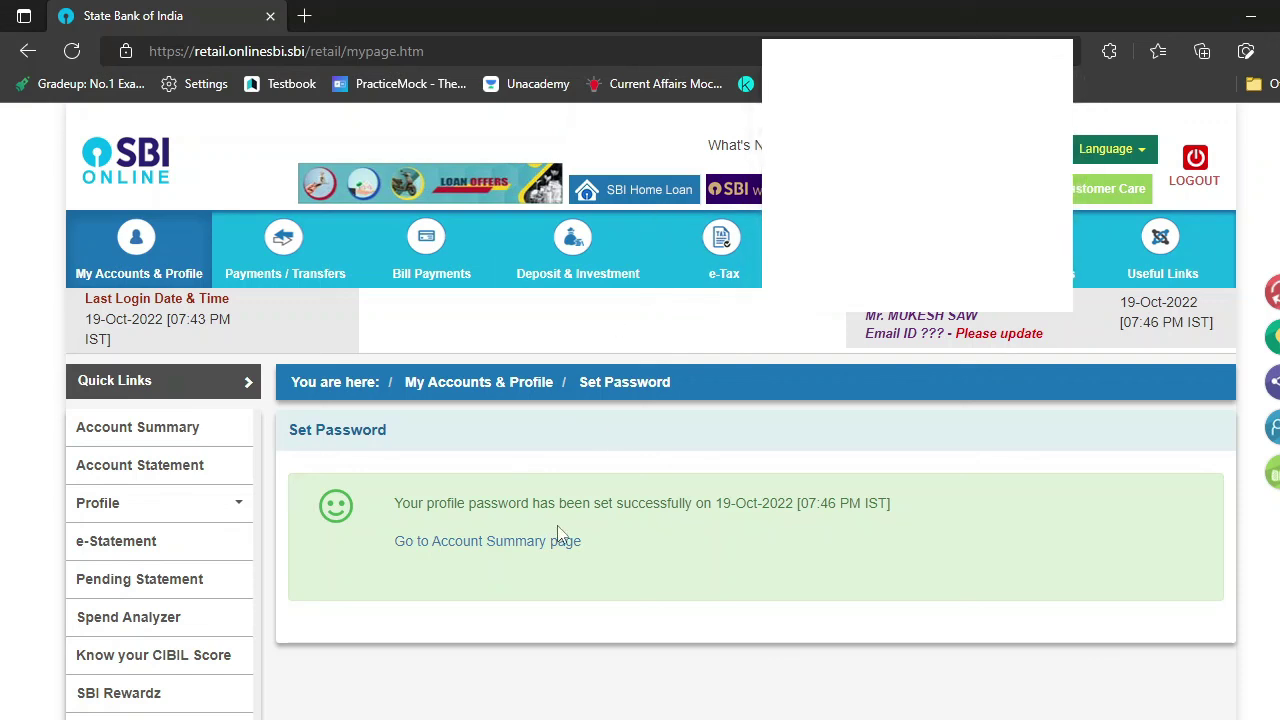
# - Review the savings and deposit accounts on Account Summary, then choose LOGOUT
pyautogui.click(520, 545)
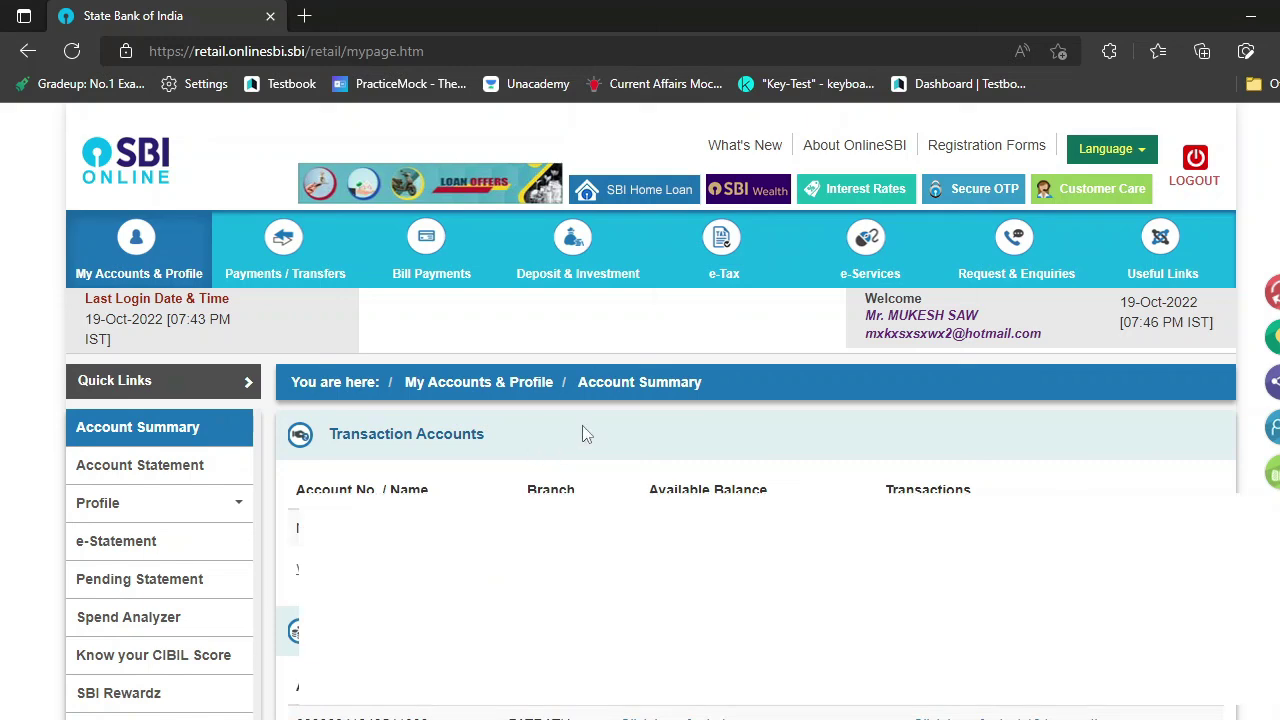
pyautogui.scroll(-2, 582, 425)
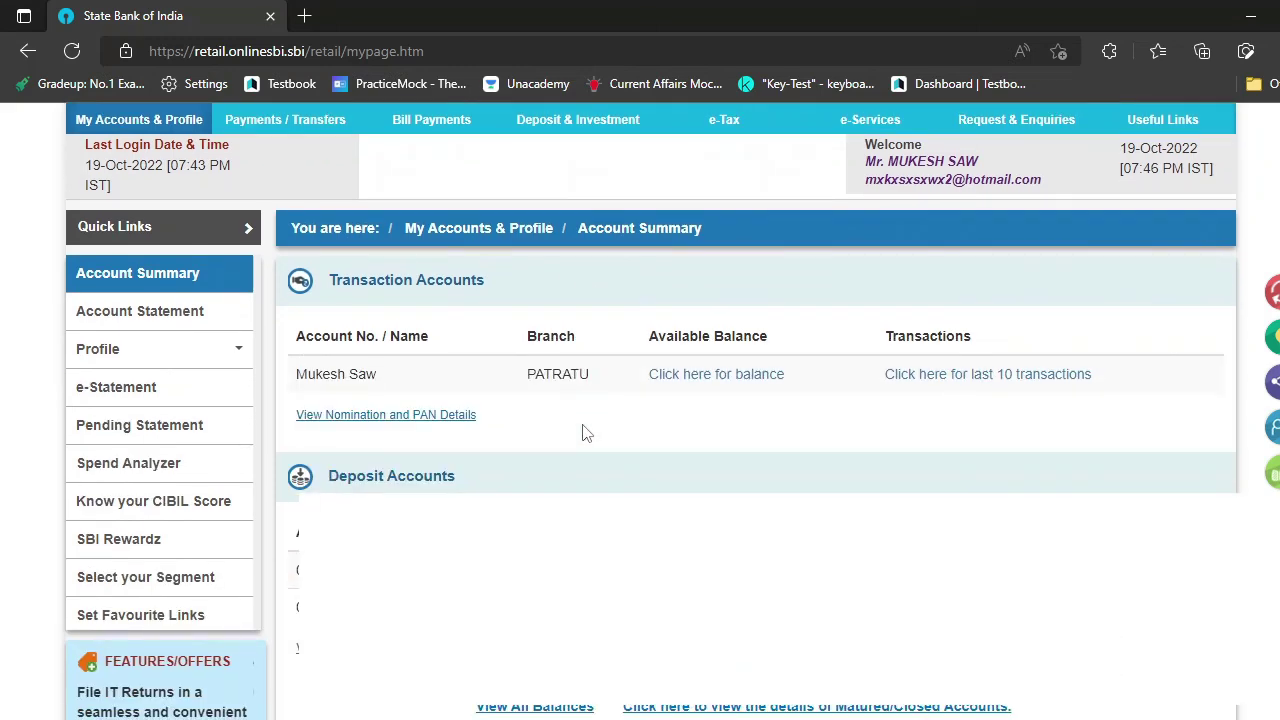
pyautogui.scroll(2, 586, 432)
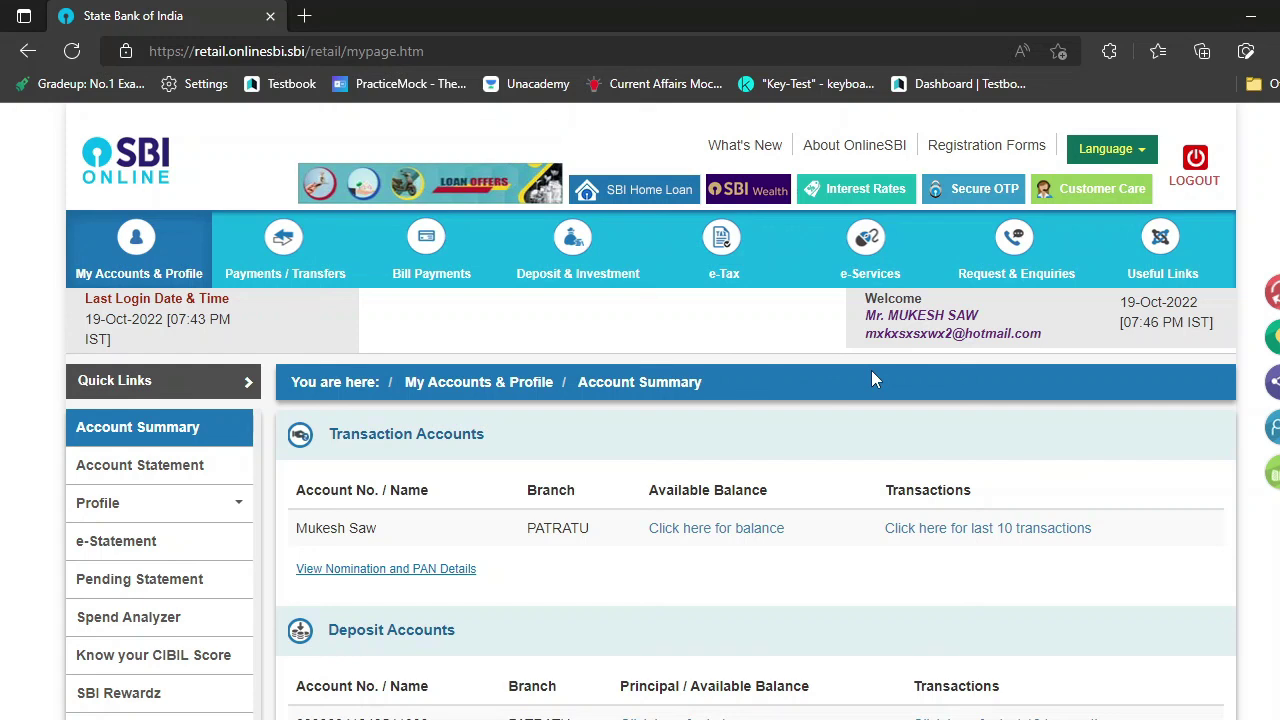
pyautogui.click(1197, 165)
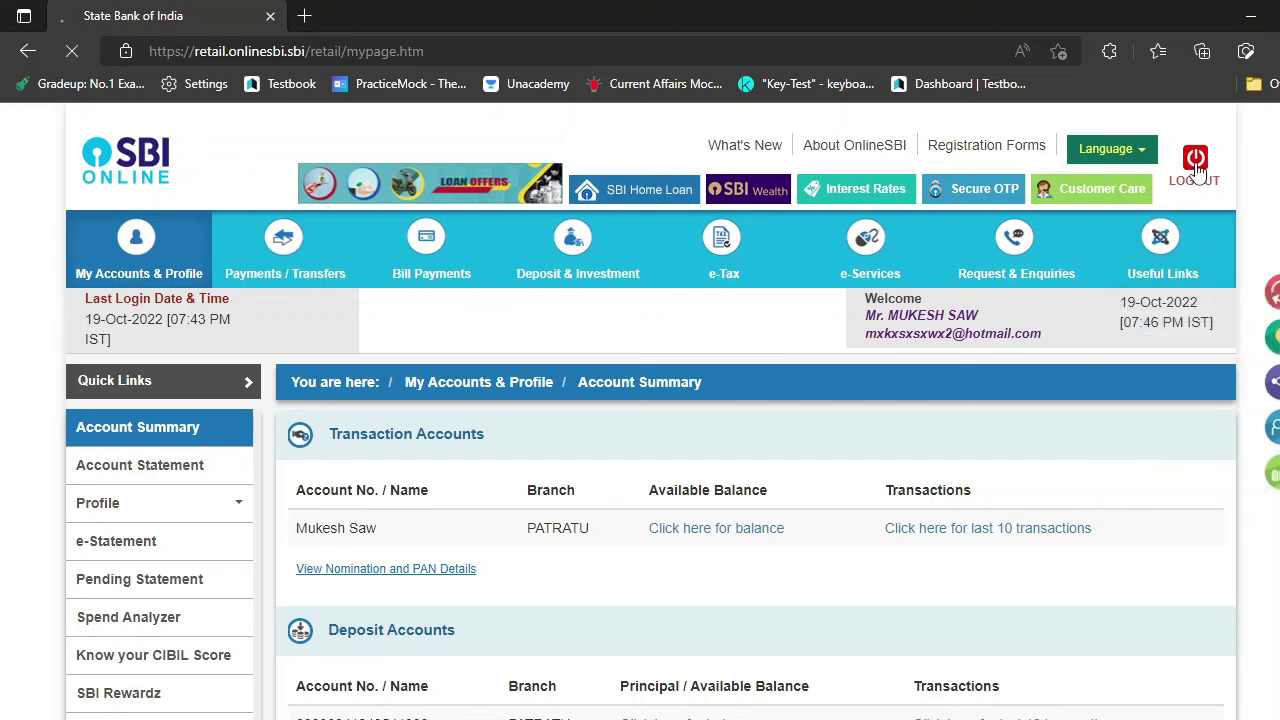